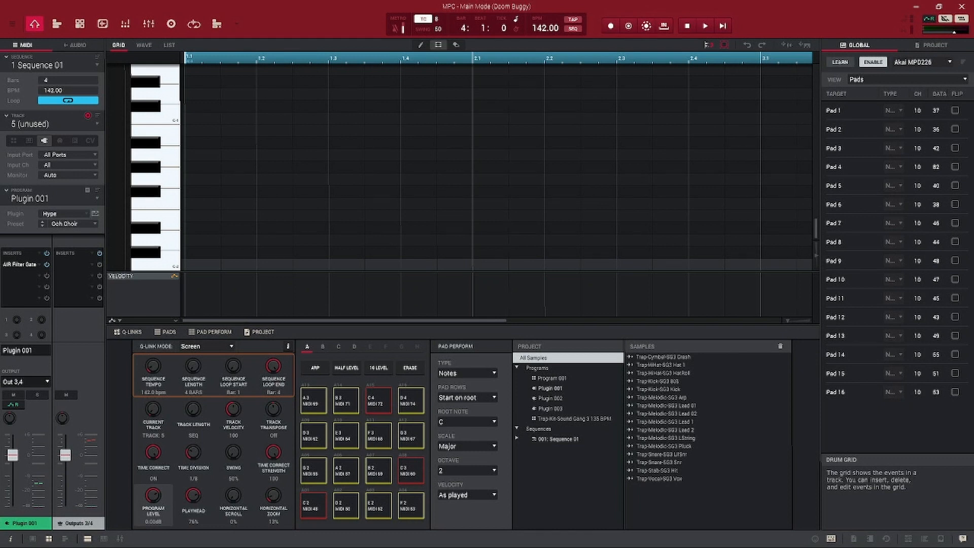
Play back the sequence to hear it, stop playback and return the playhead to the start
{"action": "key", "text": "space"}
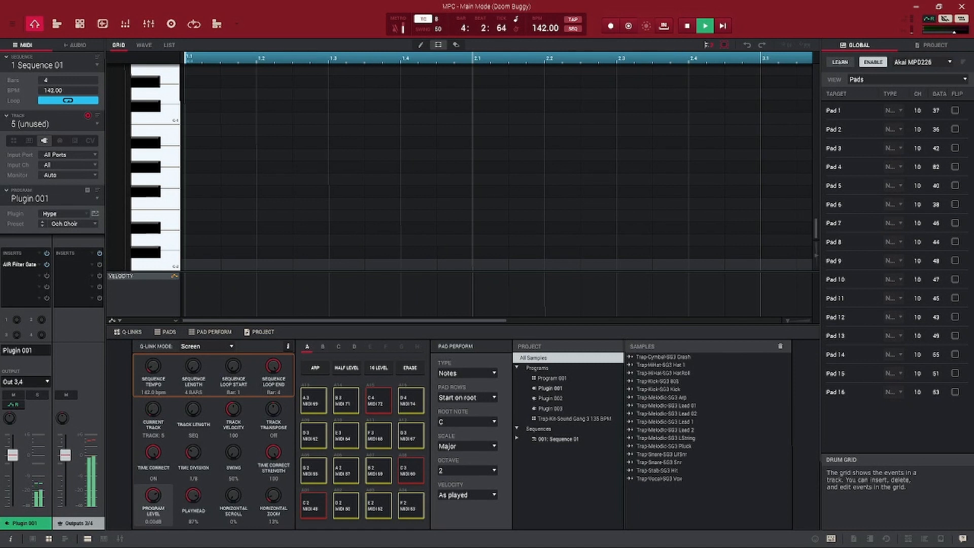
{"action": "key", "text": "space"}
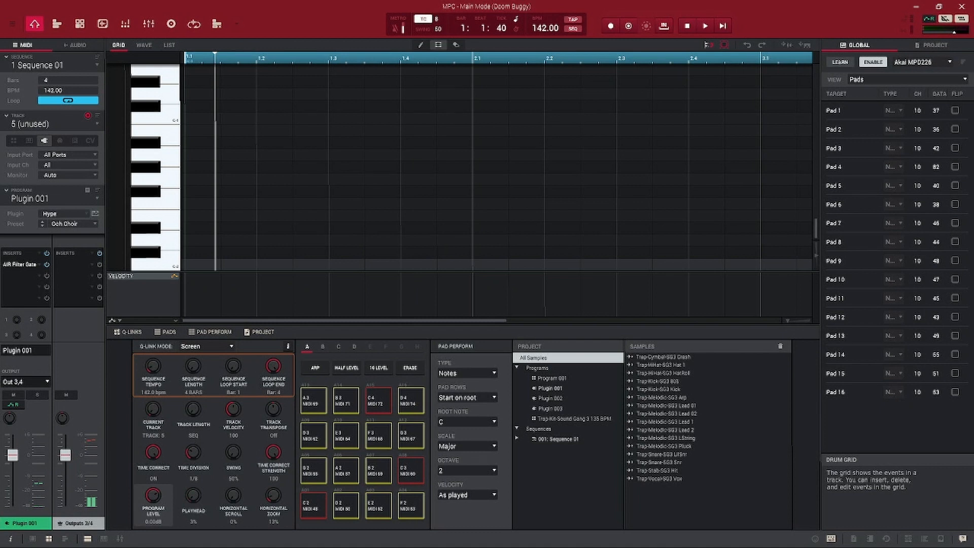
{"action": "key", "text": "Home"}
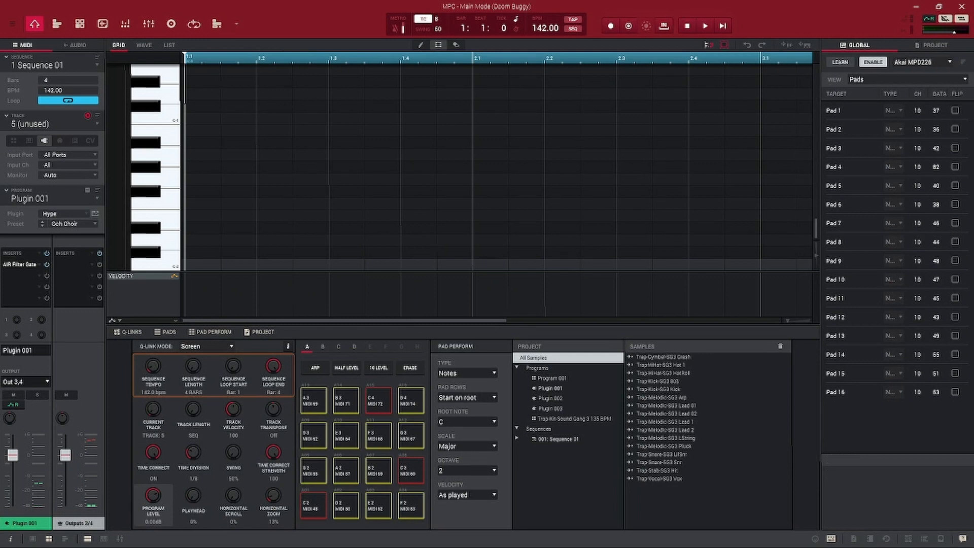
Switch to Track View and set the Vibra Keys track's monitoring to In
{"action": "left_click", "coordinate": [236, 24]}
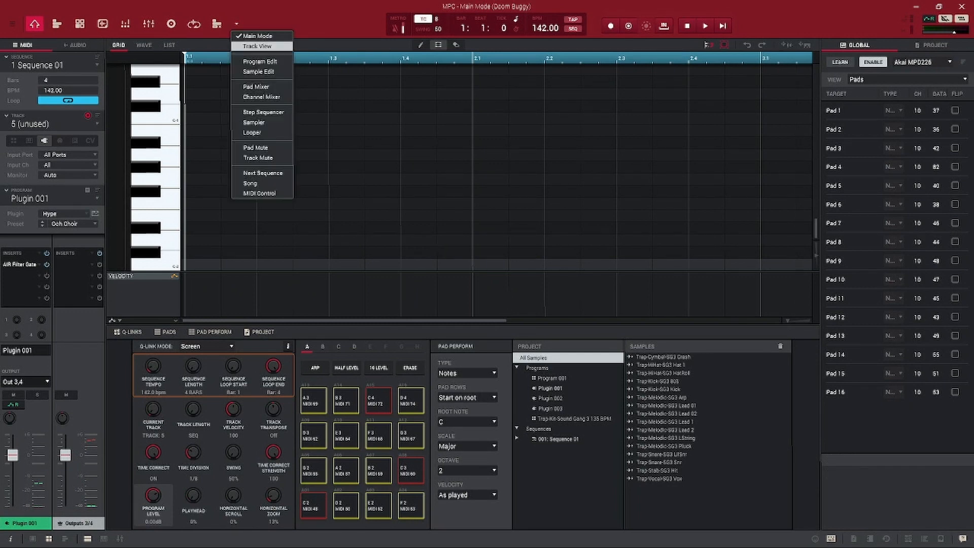
{"action": "left_click", "coordinate": [257, 47]}
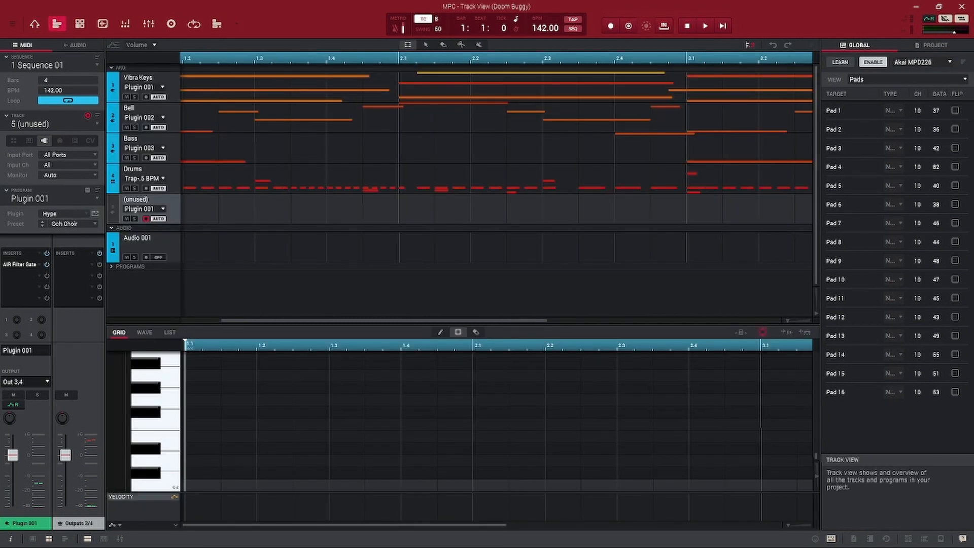
{"action": "left_click", "coordinate": [144, 78]}
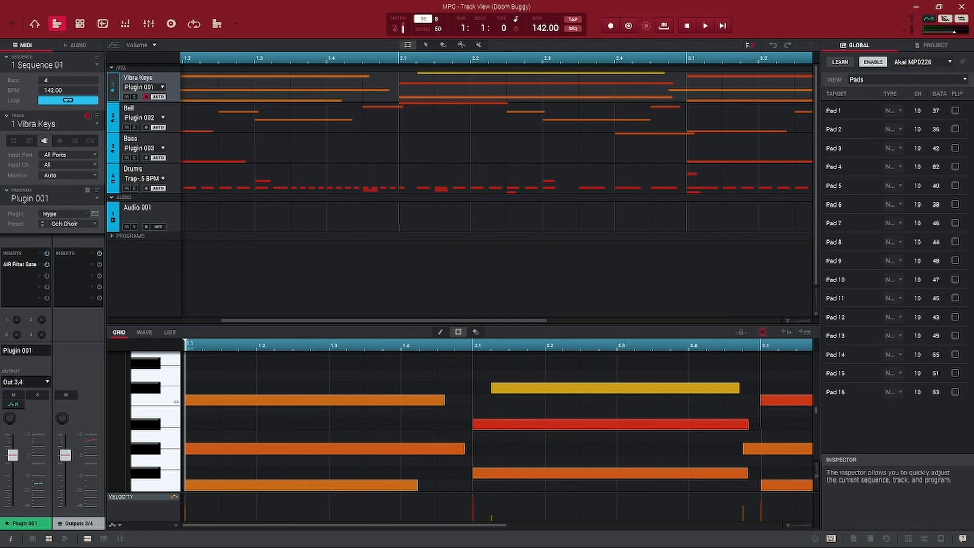
{"action": "left_click", "coordinate": [69, 175]}
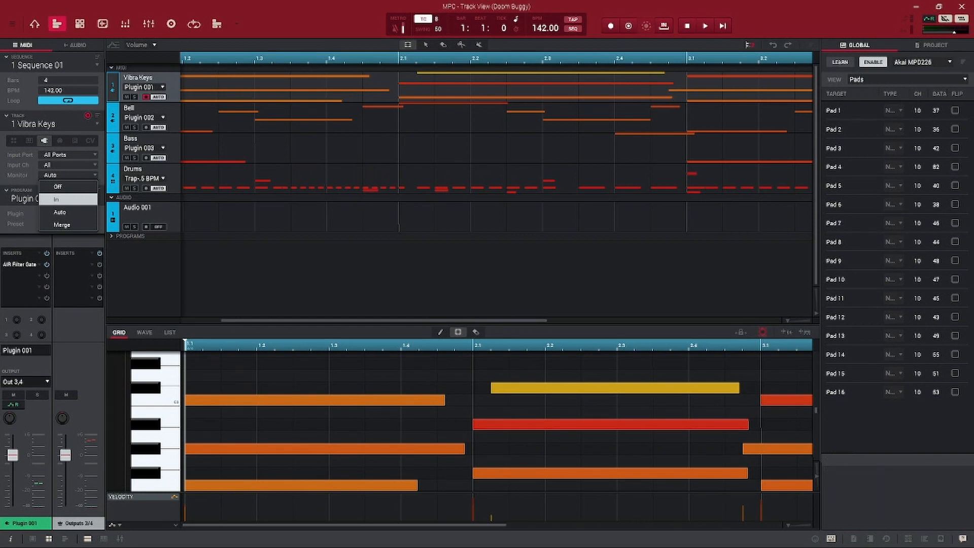
{"action": "left_click", "coordinate": [68, 199]}
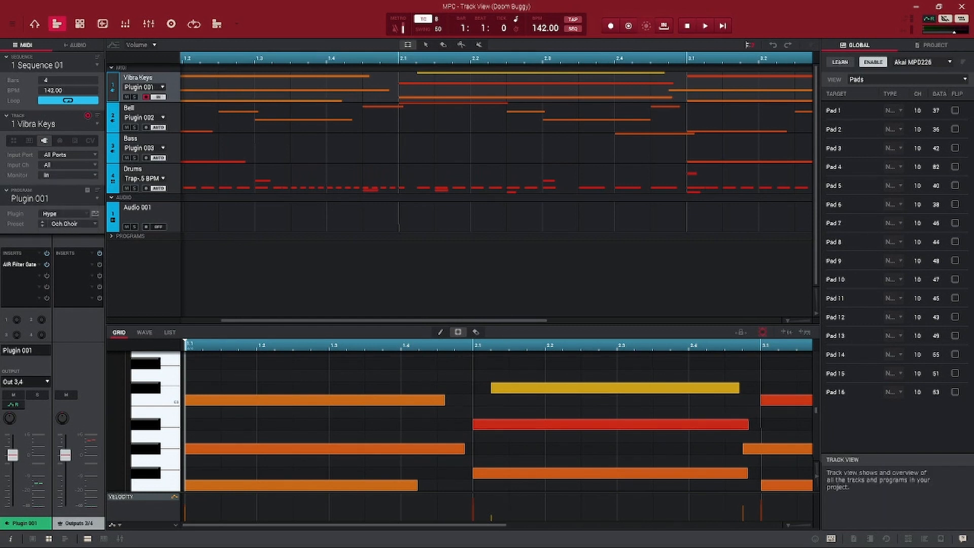
Set the Bell track's monitoring to In
{"action": "left_click", "coordinate": [145, 109]}
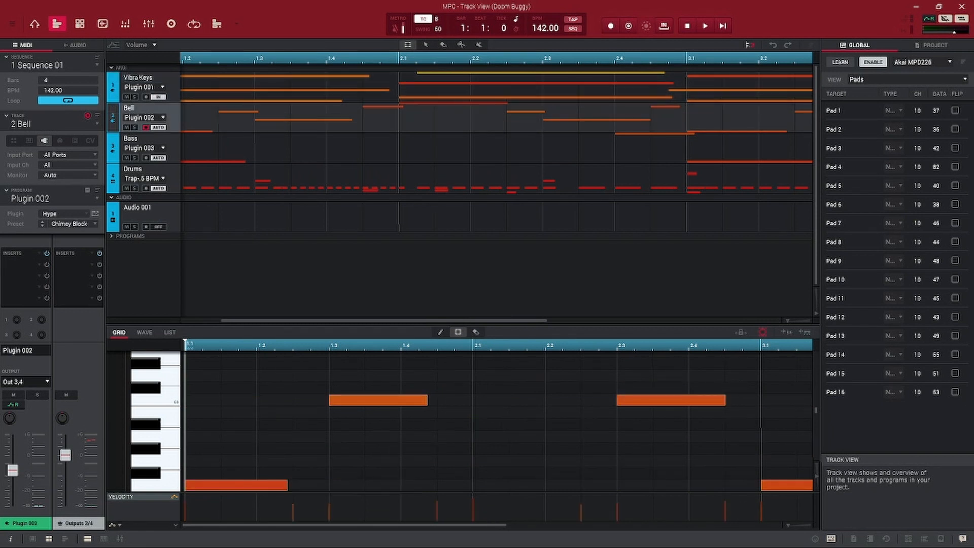
{"action": "left_click", "coordinate": [68, 175]}
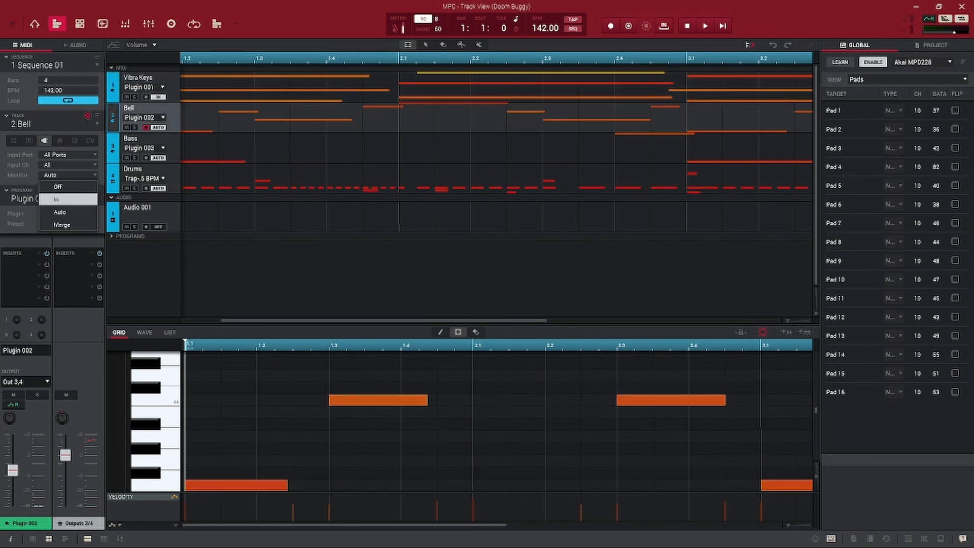
{"action": "left_click", "coordinate": [60, 199]}
Set the Bass track's monitoring to In
{"action": "left_click", "coordinate": [145, 139]}
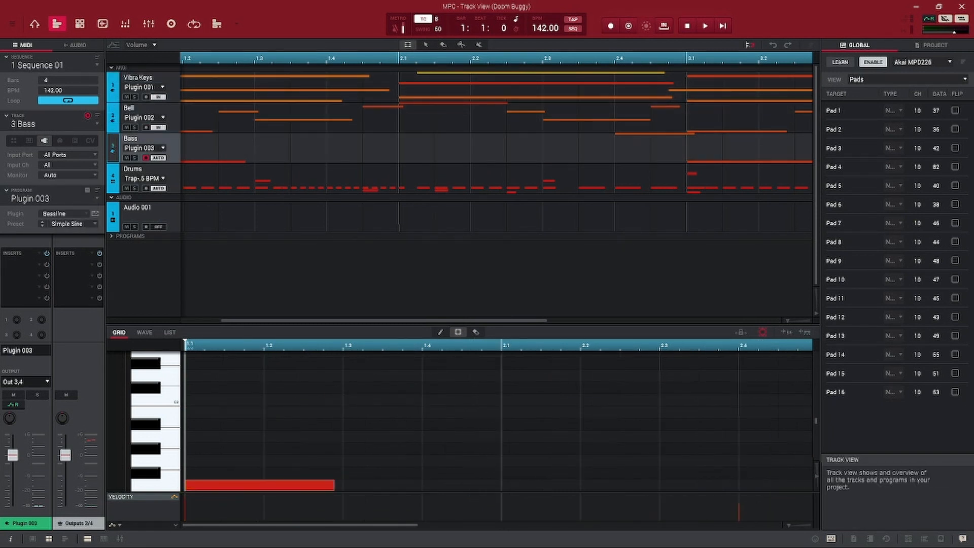
{"action": "left_click", "coordinate": [69, 165]}
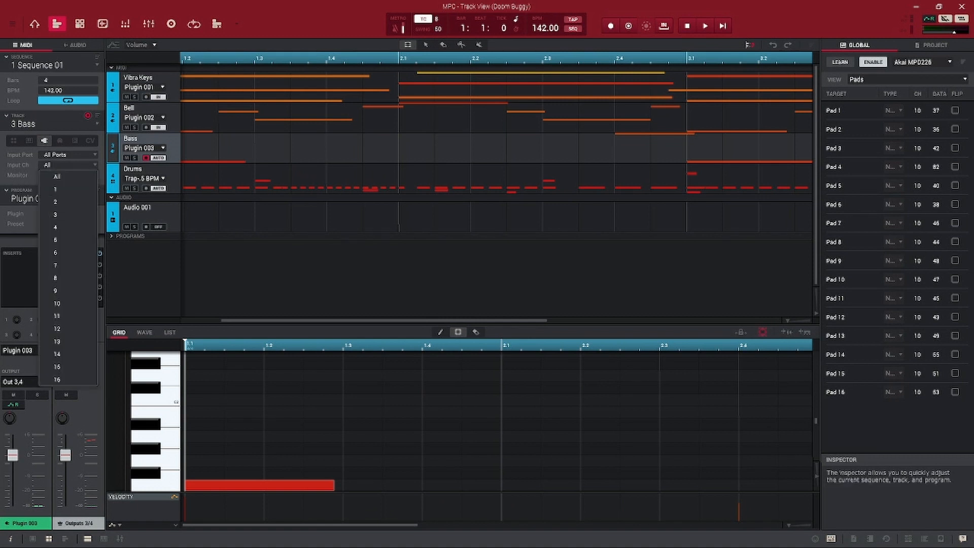
{"action": "left_click", "coordinate": [68, 164]}
{"action": "left_click", "coordinate": [69, 175]}
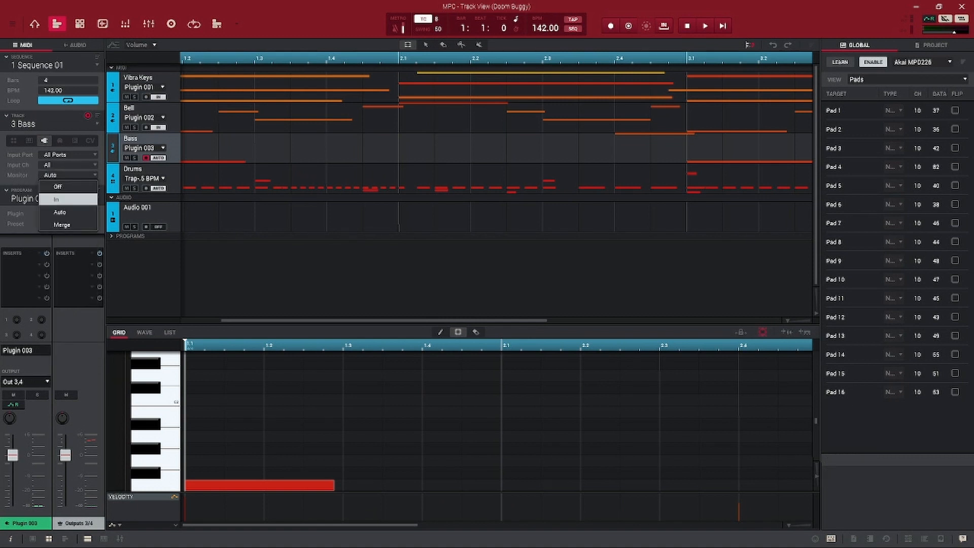
{"action": "left_click", "coordinate": [68, 199]}
Set the Drums track's monitoring to In
{"action": "left_click", "coordinate": [147, 169]}
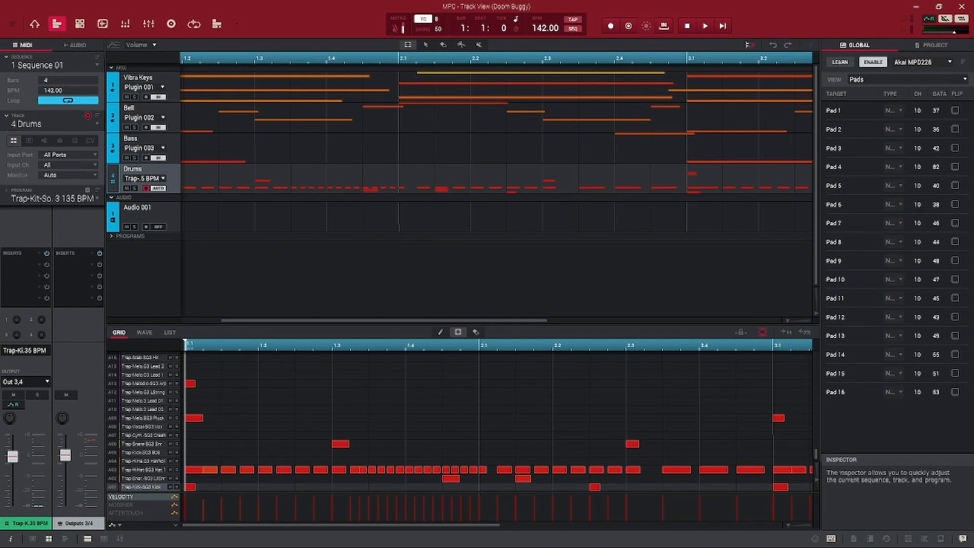
{"action": "left_click", "coordinate": [69, 175]}
{"action": "left_click", "coordinate": [67, 199]}
Route the Vibra Keys track's program to the stereo output Out 1,2
{"action": "left_click", "coordinate": [147, 78]}
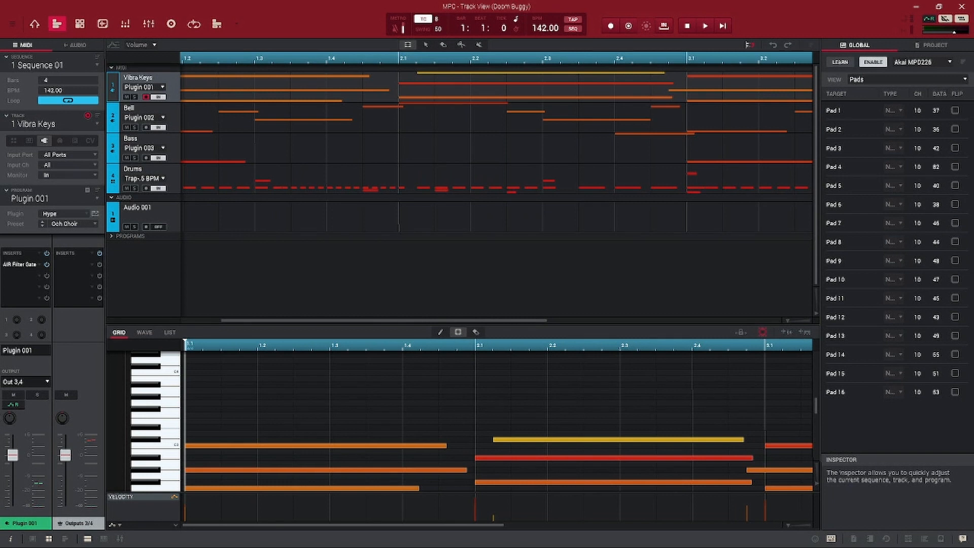
{"action": "left_click", "coordinate": [25, 381]}
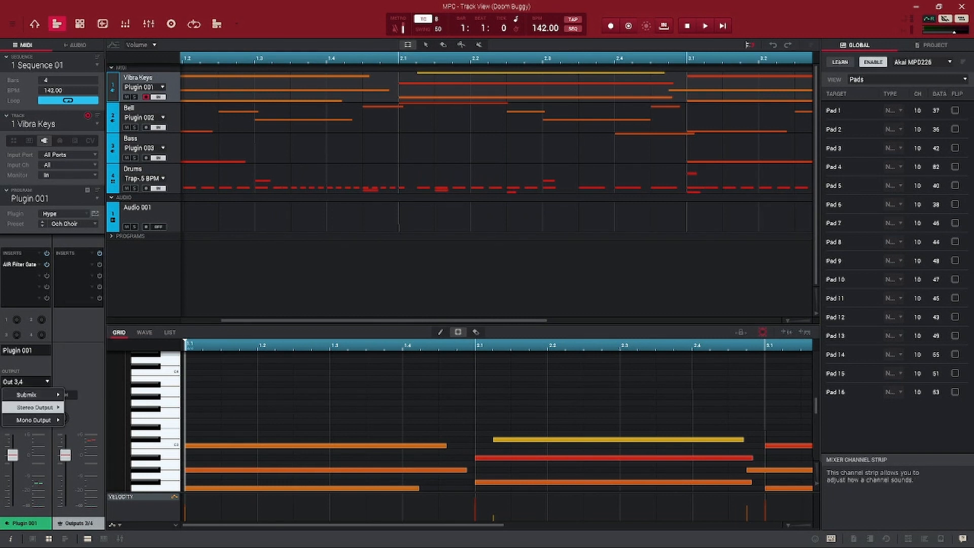
{"action": "mouse_move", "coordinate": [34, 408]}
{"action": "left_click", "coordinate": [89, 395]}
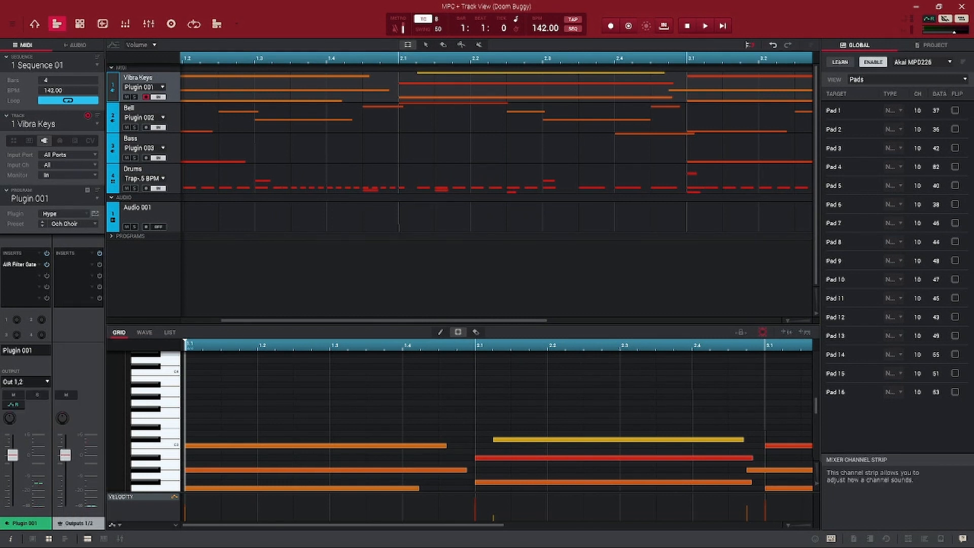
Check the Bell track's output routing and route the Bass track's program to the stereo output Out 5,6
{"action": "left_click", "coordinate": [148, 108]}
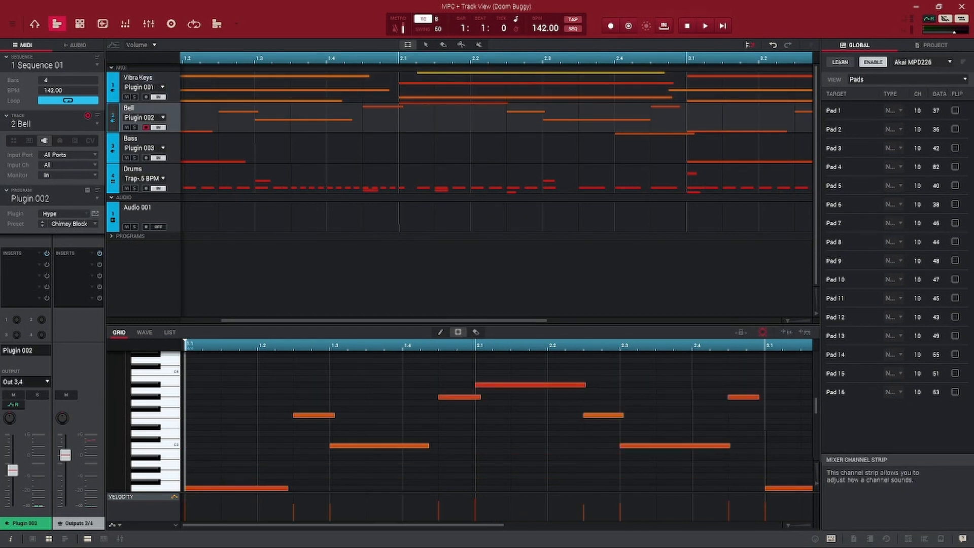
{"action": "left_click", "coordinate": [146, 138]}
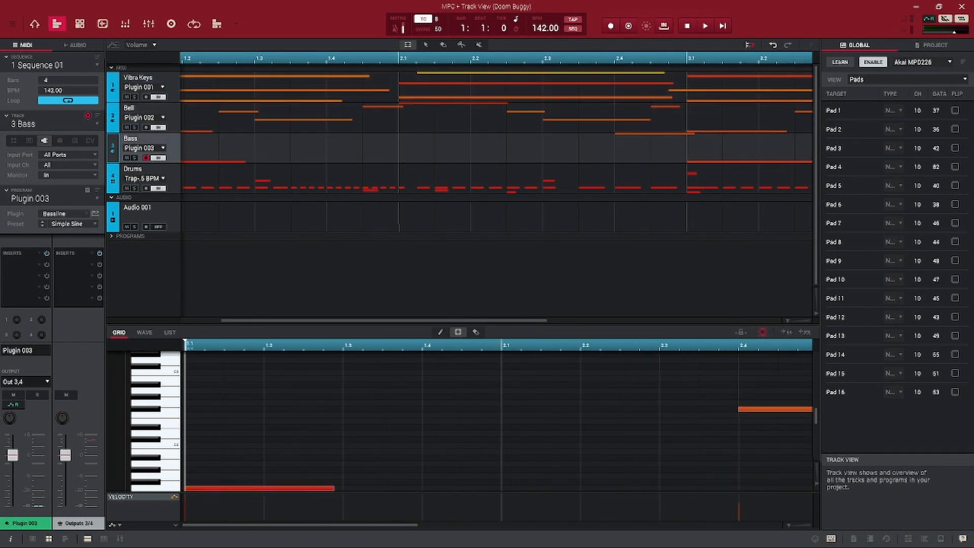
{"action": "left_click", "coordinate": [25, 382]}
{"action": "mouse_move", "coordinate": [35, 407]}
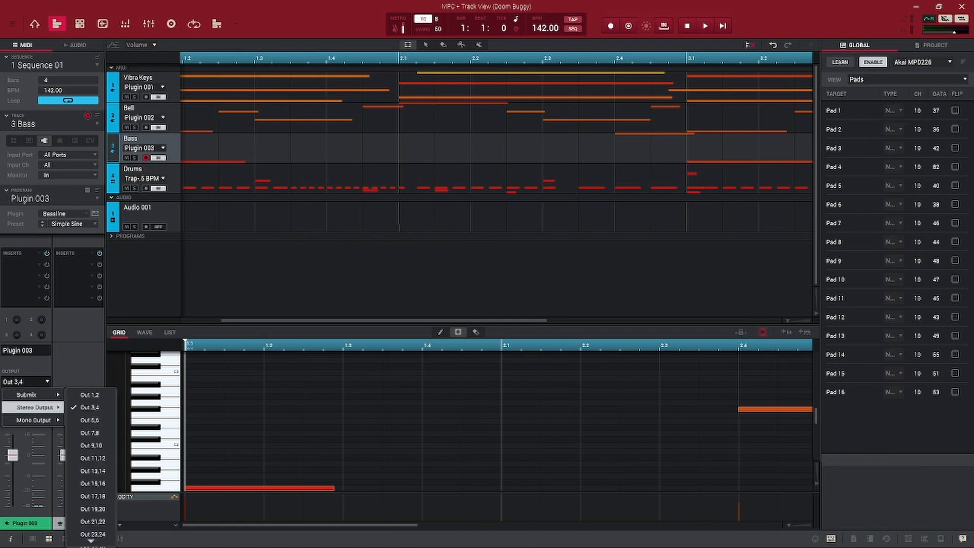
{"action": "left_click", "coordinate": [91, 420]}
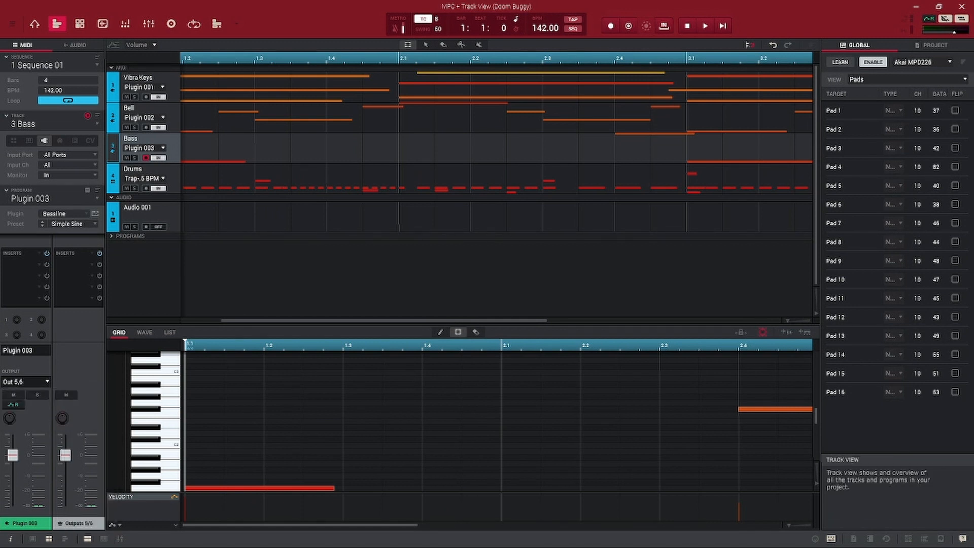
Route the Drums track's program to the stereo output Out 7,8
{"action": "left_click", "coordinate": [145, 169]}
{"action": "left_click", "coordinate": [25, 350]}
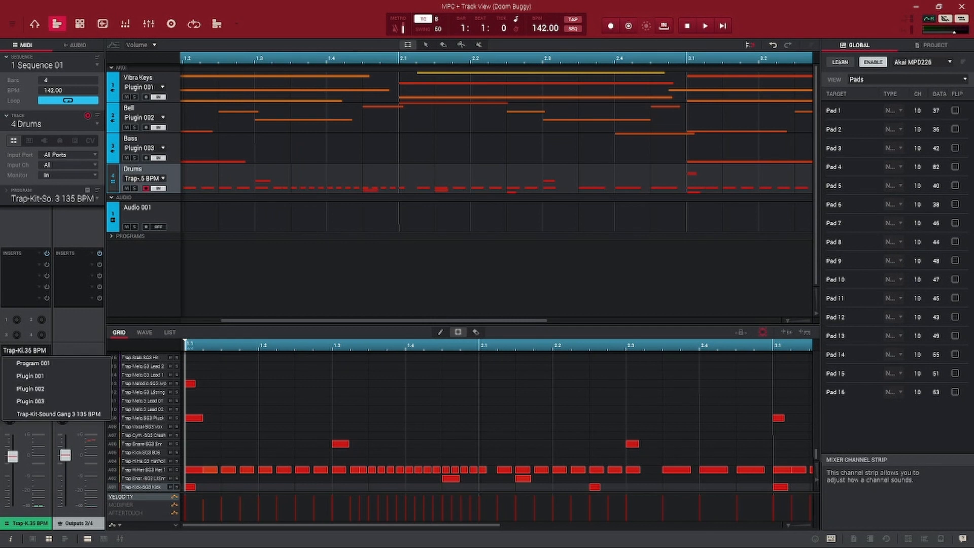
{"action": "left_click", "coordinate": [26, 351]}
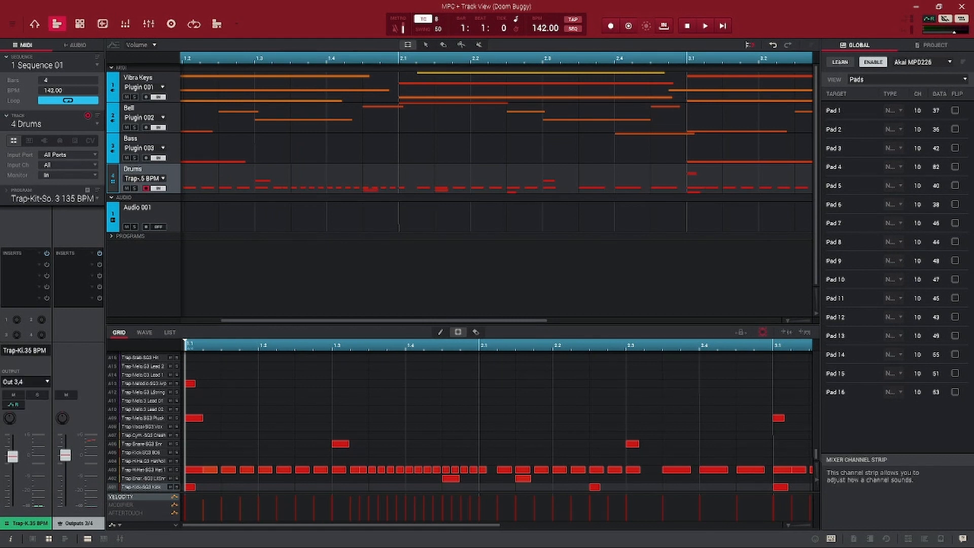
{"action": "left_click", "coordinate": [25, 382]}
{"action": "mouse_move", "coordinate": [35, 407]}
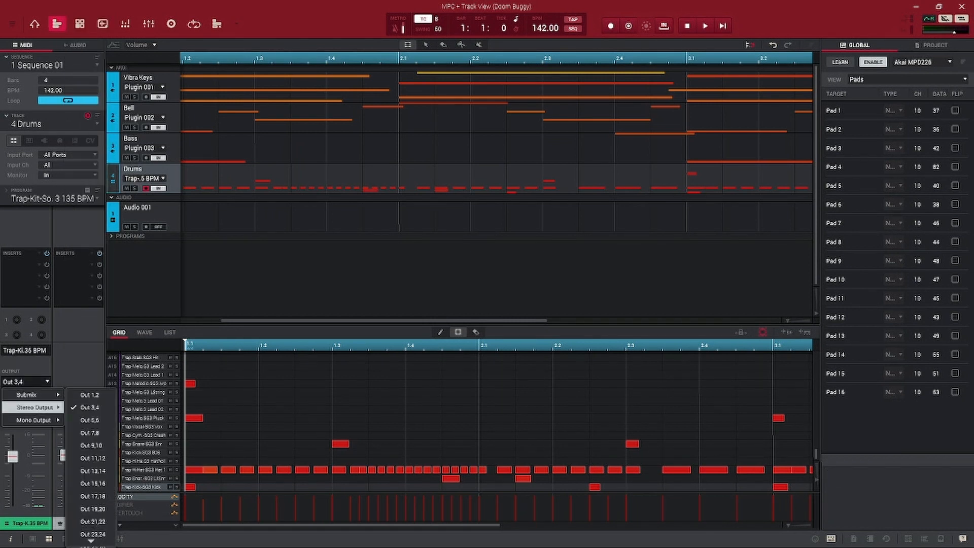
{"action": "left_click", "coordinate": [91, 430]}
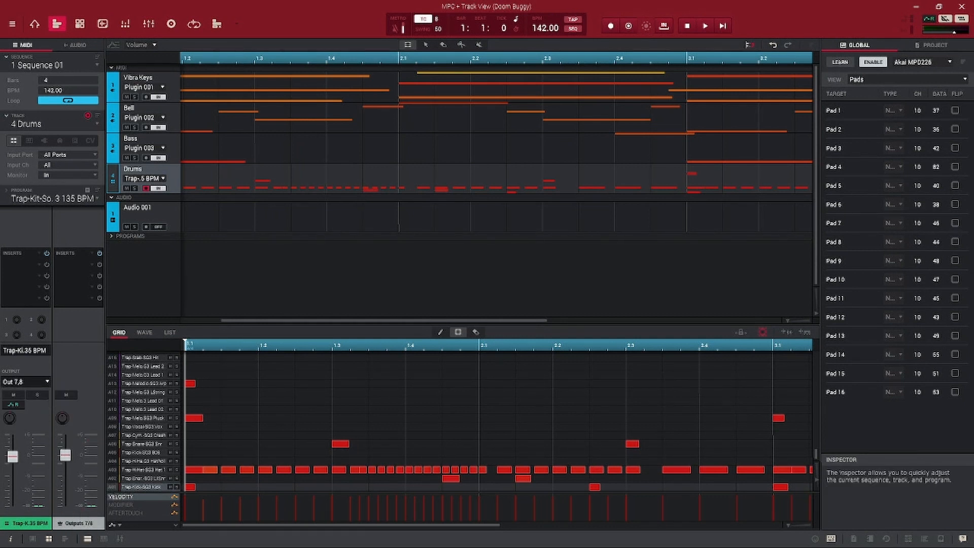
Start exporting the current sequence as a MIDI sequence file and name it "doom buggy"
{"action": "left_click", "coordinate": [12, 24]}
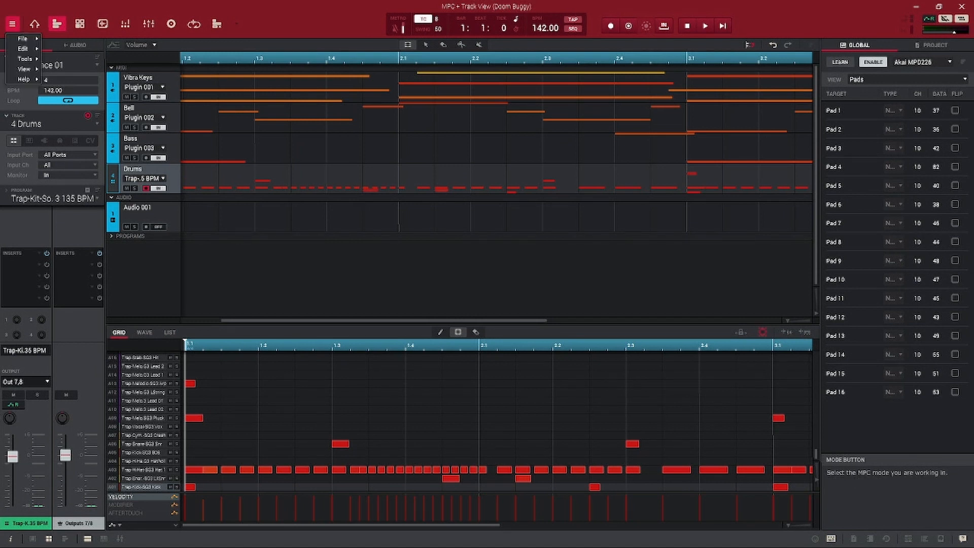
{"action": "mouse_move", "coordinate": [22, 39]}
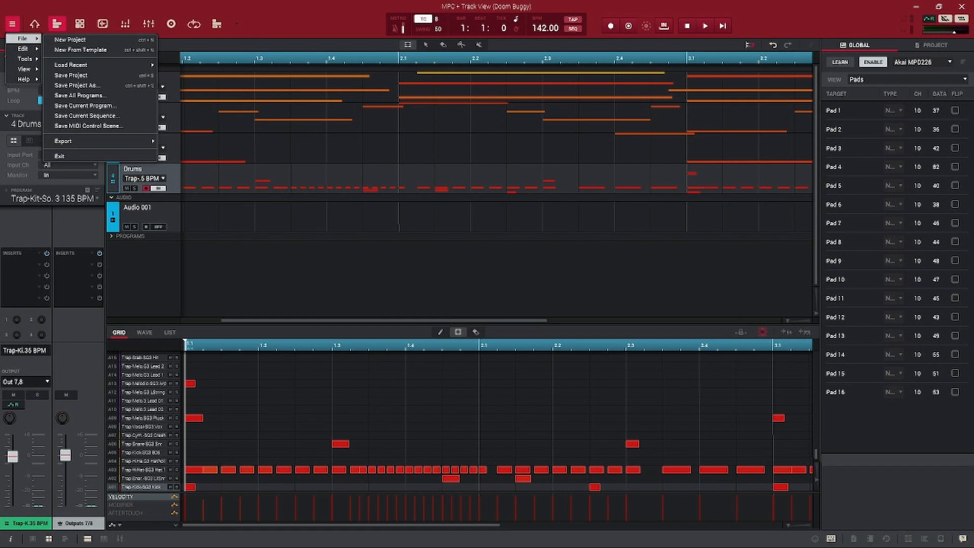
{"action": "mouse_move", "coordinate": [71, 65]}
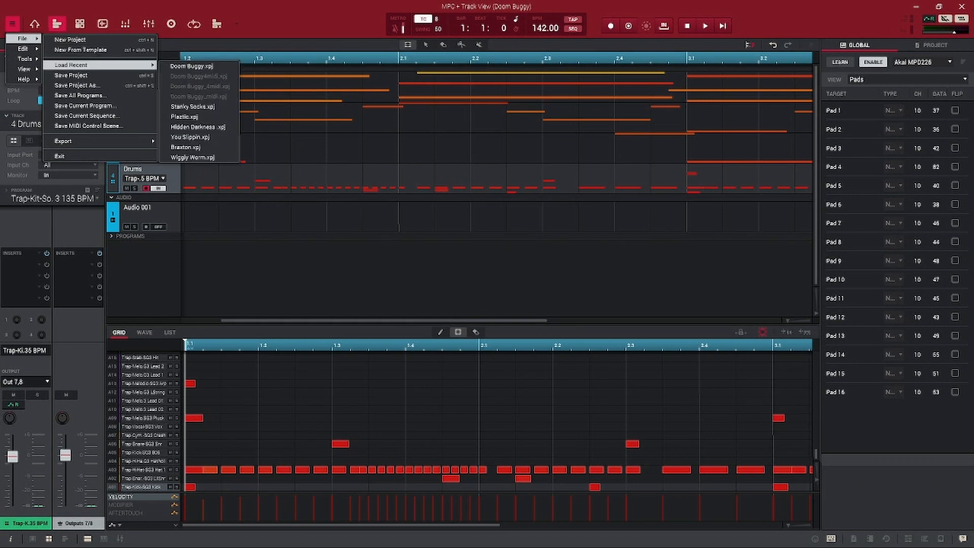
{"action": "mouse_move", "coordinate": [76, 141]}
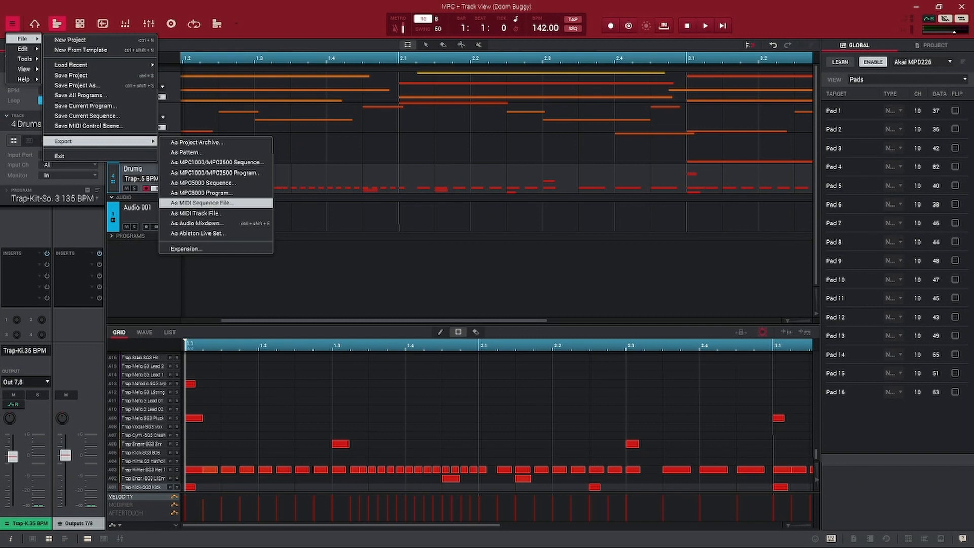
{"action": "left_click", "coordinate": [201, 203]}
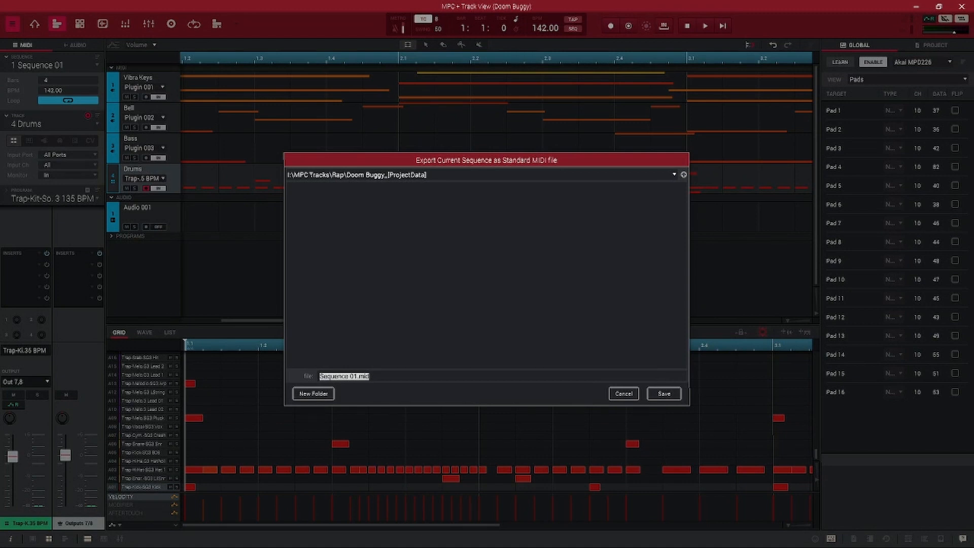
{"action": "type", "text": "doom buggy"}
Save the exported MIDI file in the I:\MPC Tracks\Midi folder
{"action": "left_click", "coordinate": [684, 174]}
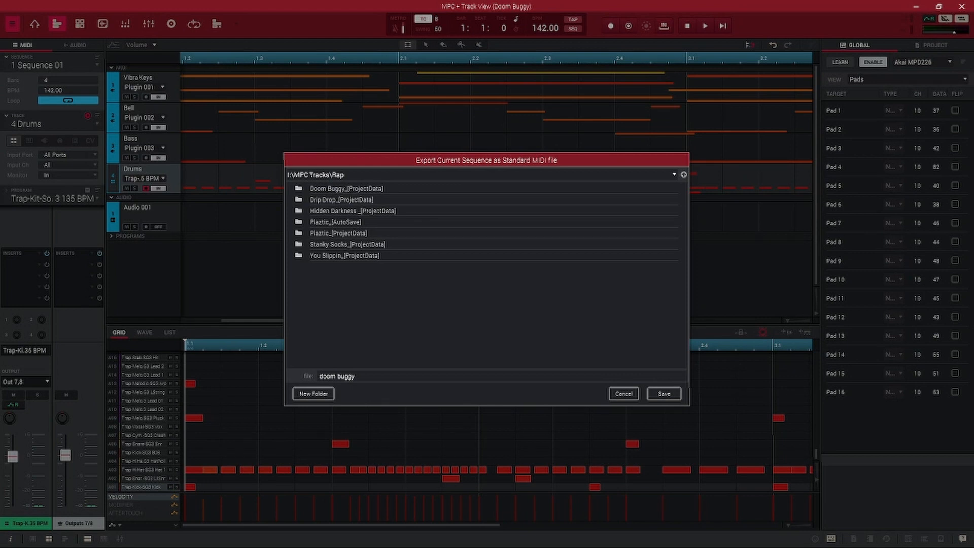
{"action": "left_click", "coordinate": [683, 174]}
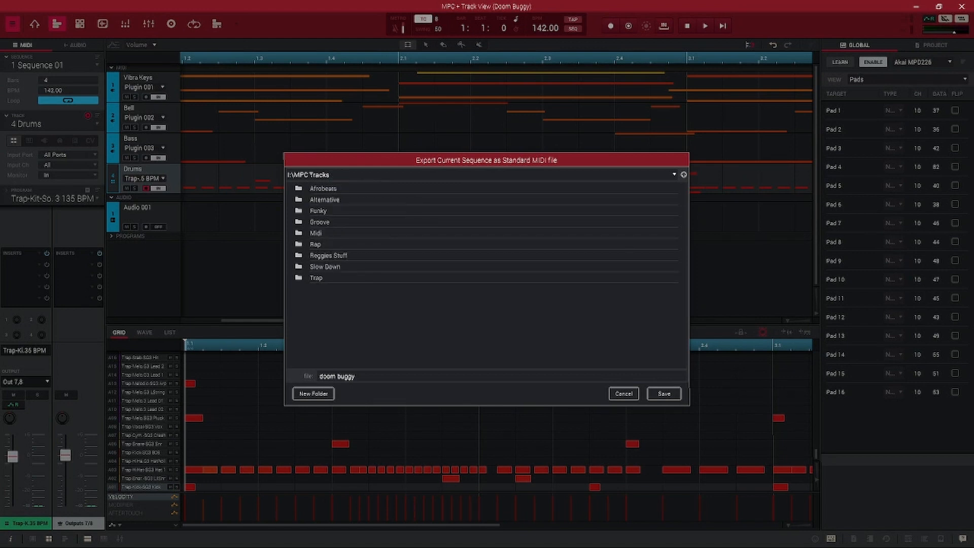
{"action": "double_click", "coordinate": [316, 233]}
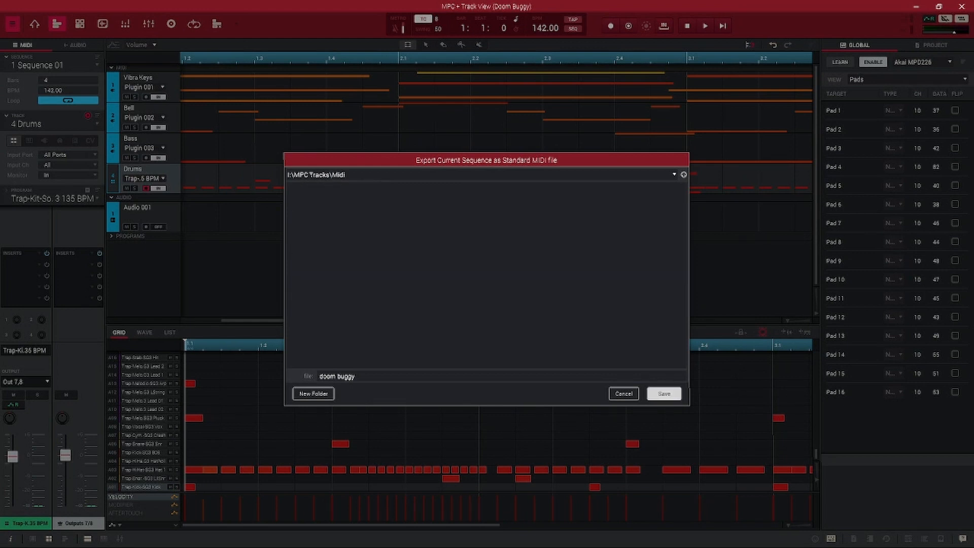
{"action": "left_click", "coordinate": [661, 394]}
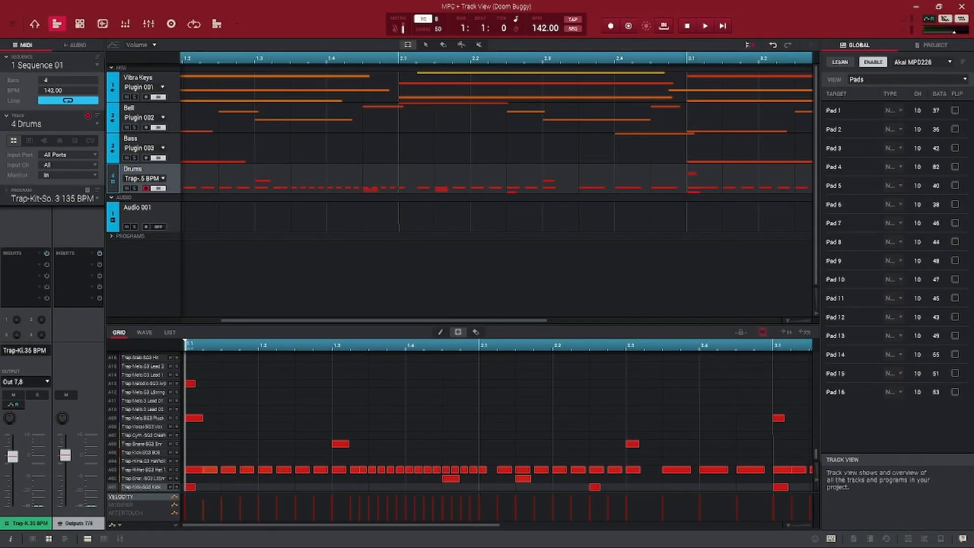
Delete all the notes from the Vibra Keys and Bell tracks
{"action": "left_click", "coordinate": [147, 79]}
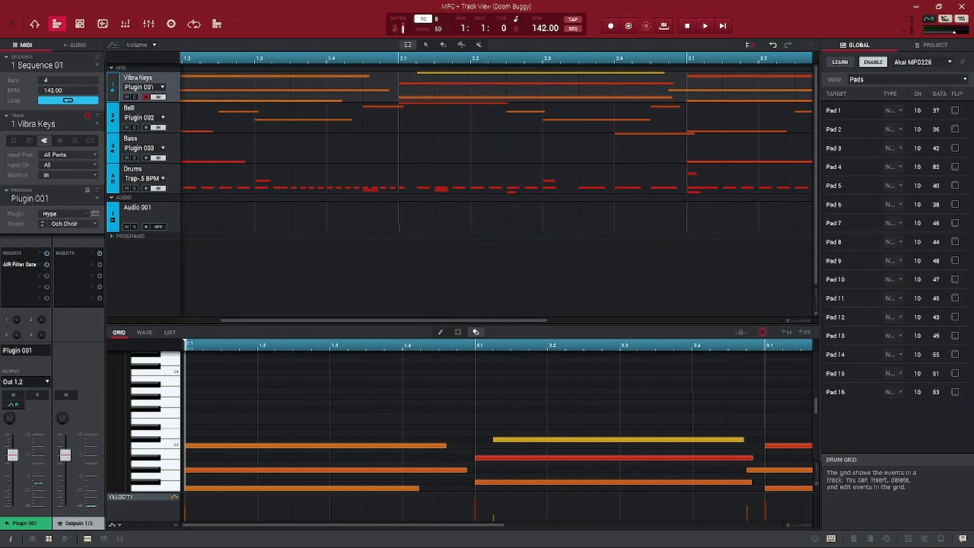
{"action": "key", "text": "ctrl+a"}
{"action": "key", "text": "Delete"}
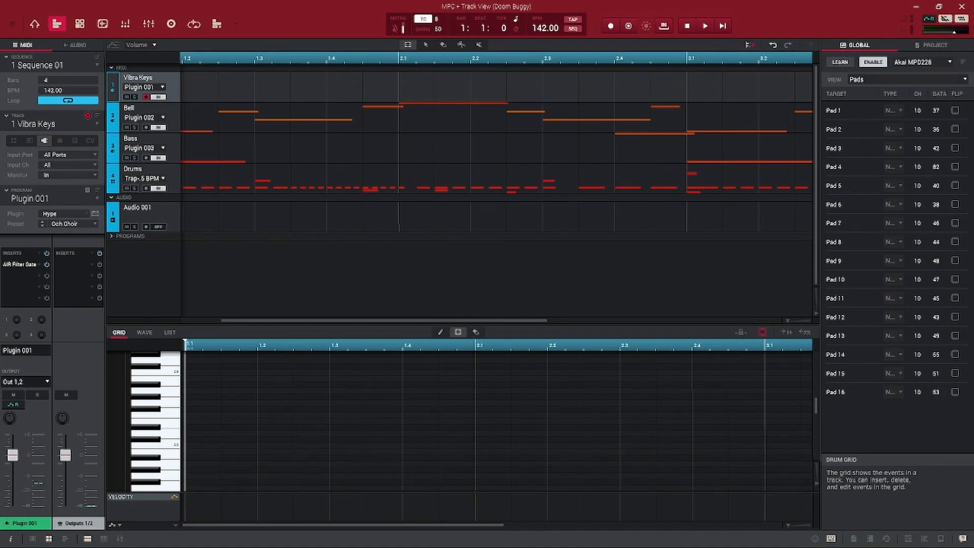
{"action": "left_click", "coordinate": [139, 108]}
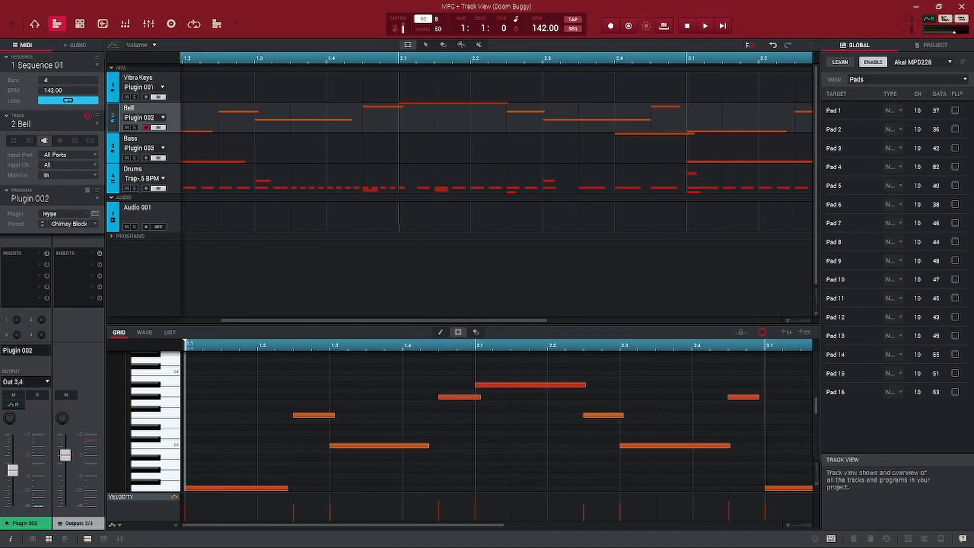
{"action": "key", "text": "ctrl+a"}
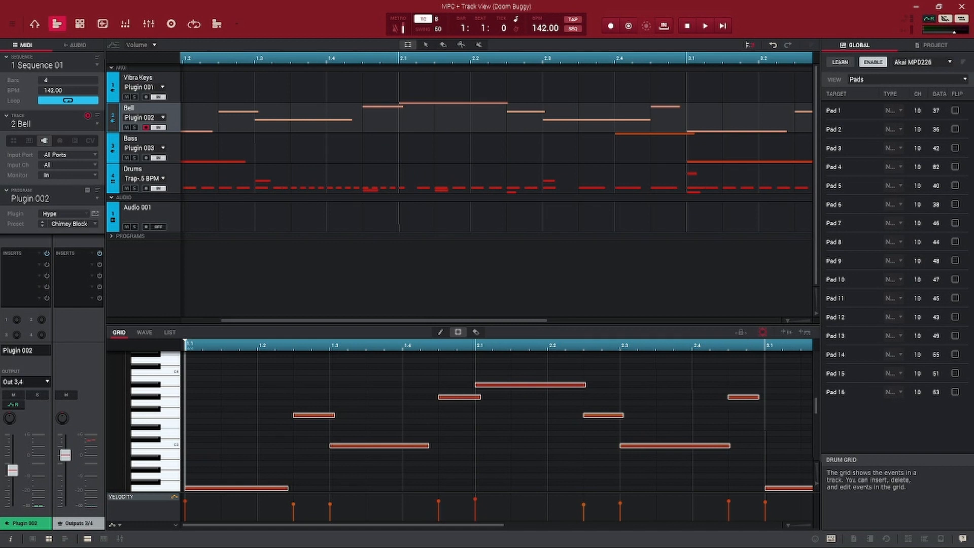
{"action": "key", "text": "Delete"}
Delete all the notes from the Bass and Drums tracks
{"action": "left_click", "coordinate": [139, 138]}
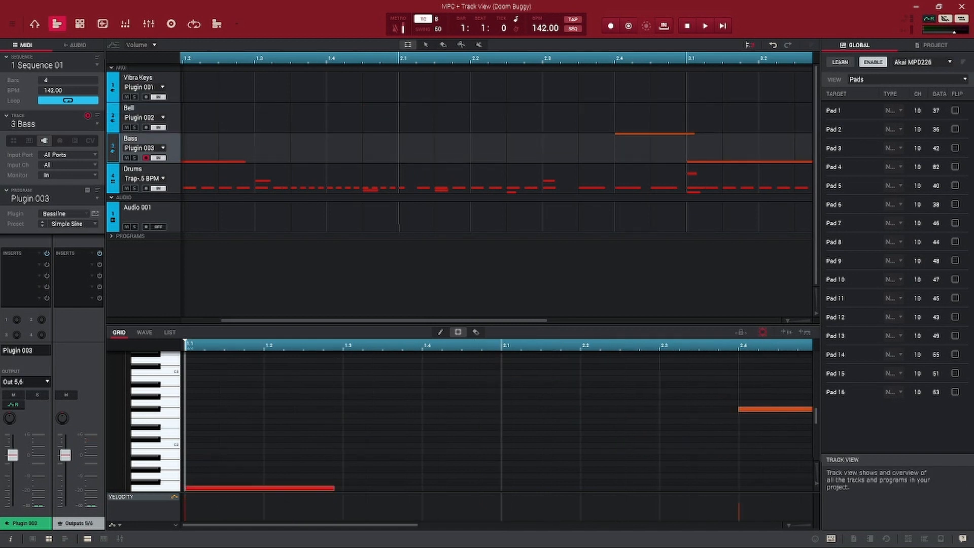
{"action": "key", "text": "ctrl+a"}
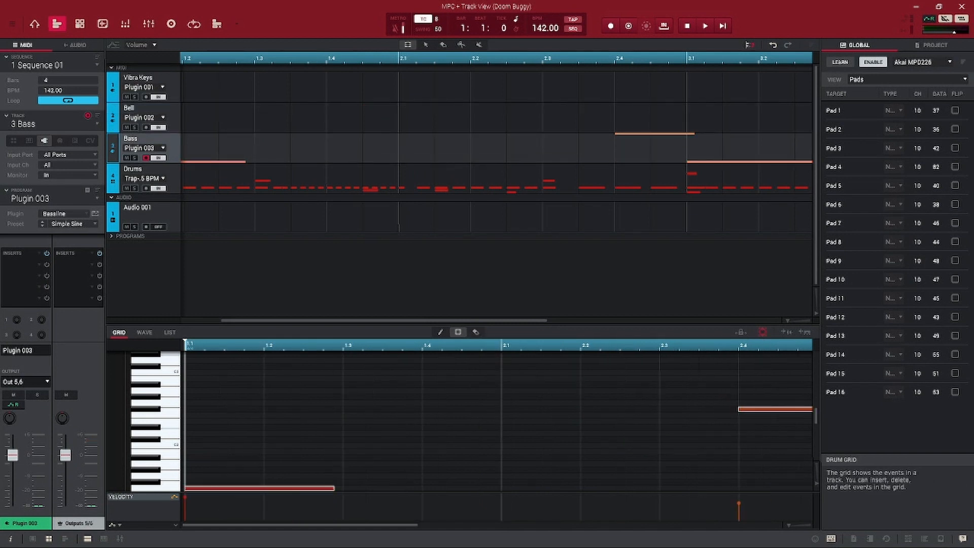
{"action": "key", "text": "Delete"}
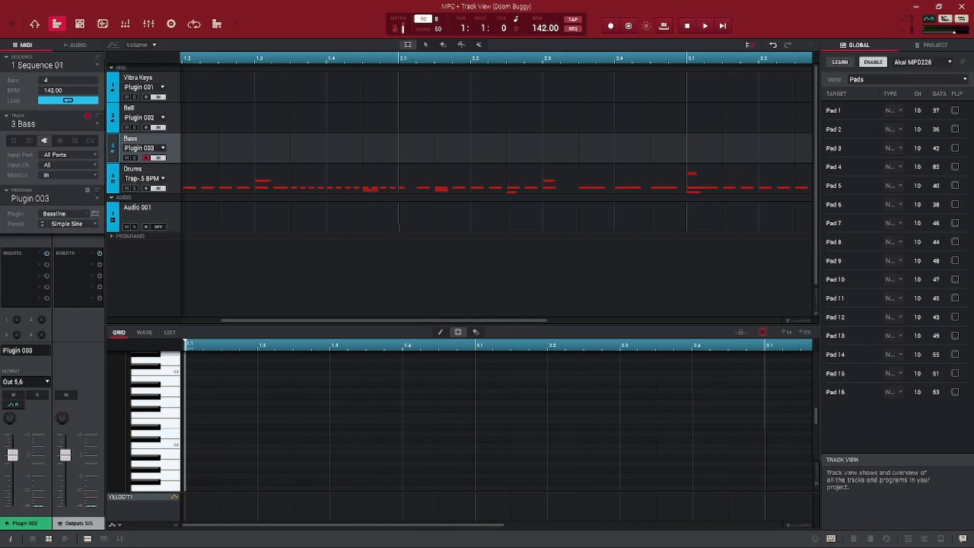
{"action": "left_click", "coordinate": [140, 169]}
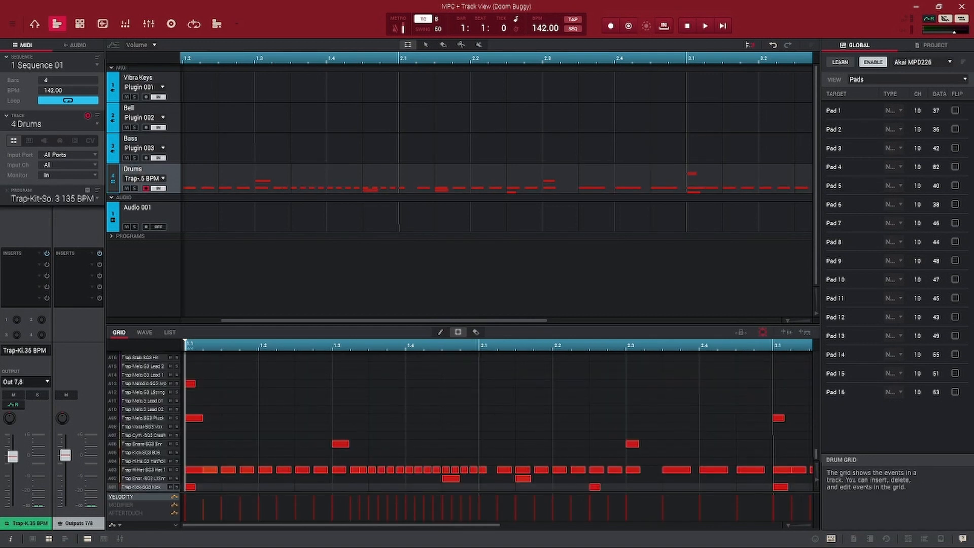
{"action": "key", "text": "ctrl+a"}
{"action": "key", "text": "Delete"}
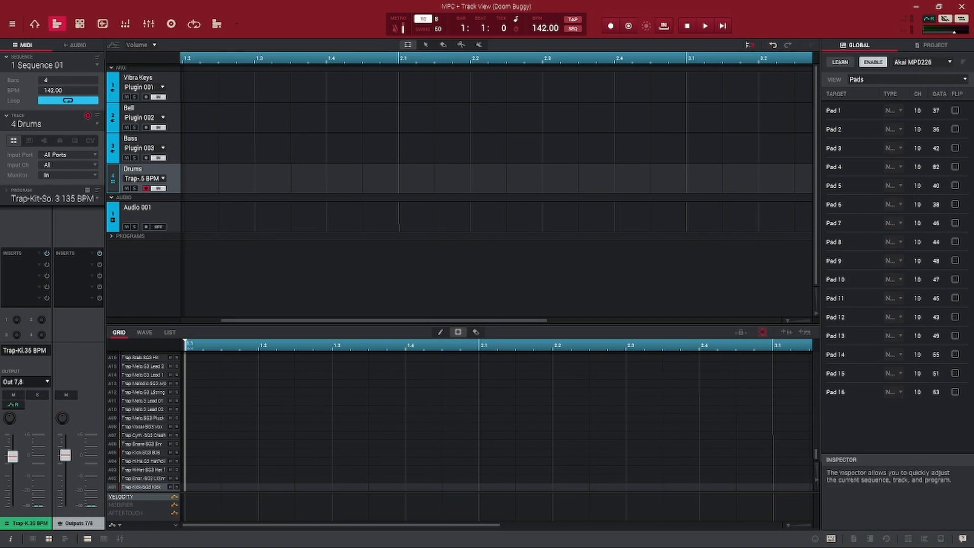
Save the emptied project under the new name "Doom Buggy4midiImport.xpj" in the I:\MPC Tracks\Midi folder
{"action": "left_click", "coordinate": [12, 24]}
{"action": "mouse_move", "coordinate": [23, 38]}
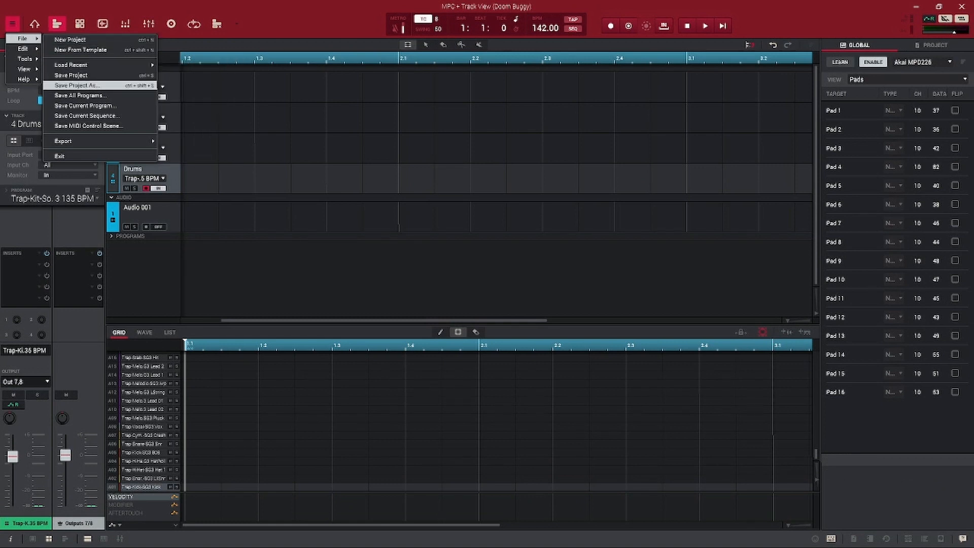
{"action": "left_click", "coordinate": [76, 85]}
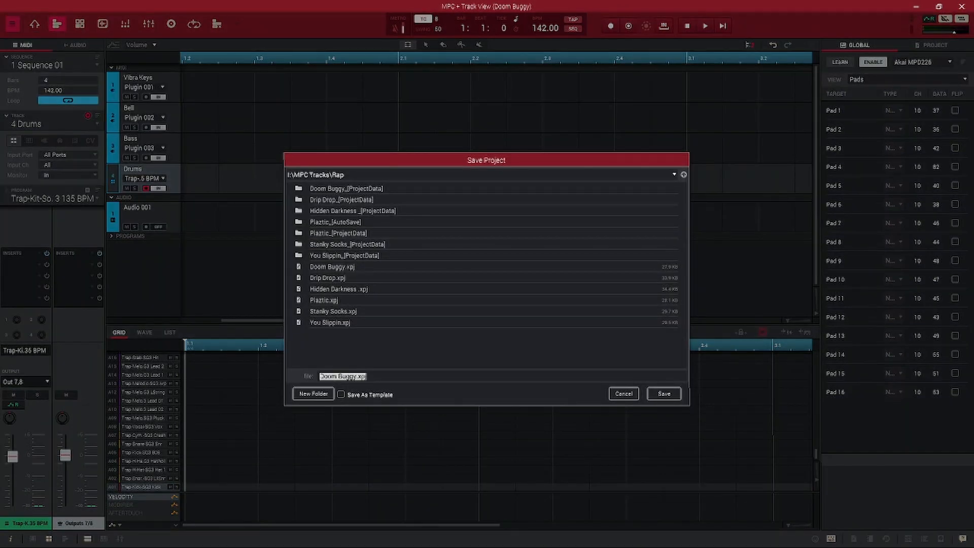
{"action": "left_click", "coordinate": [684, 174]}
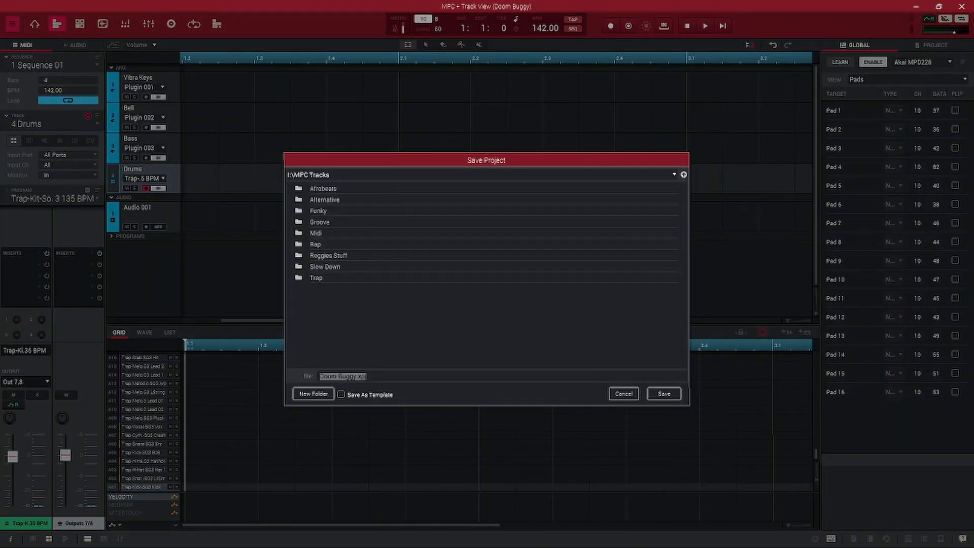
{"action": "double_click", "coordinate": [316, 233]}
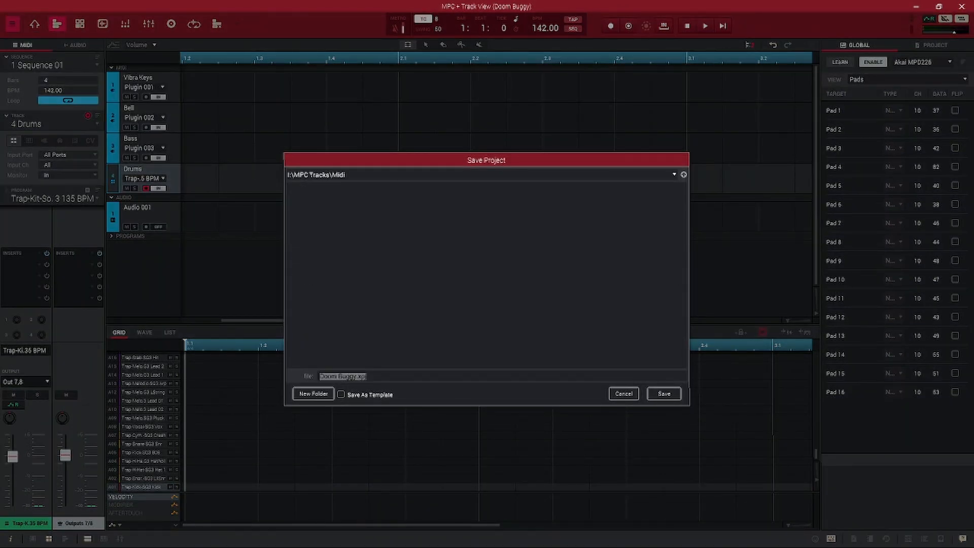
{"action": "left_click", "coordinate": [357, 377]}
{"action": "type", "text": "4mil"}
{"action": "key", "text": "BackSpace"}
{"action": "type", "text": "diImport"}
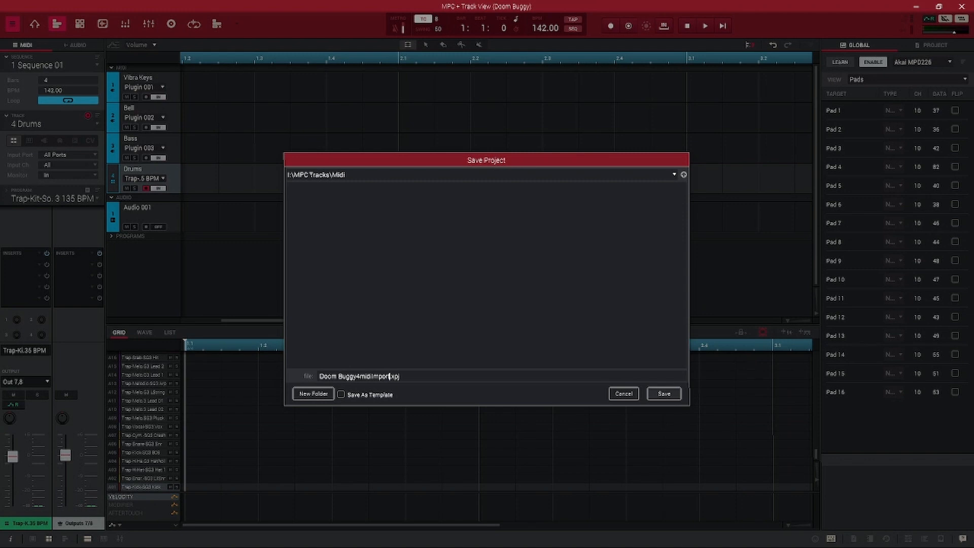
{"action": "left_click", "coordinate": [663, 393]}
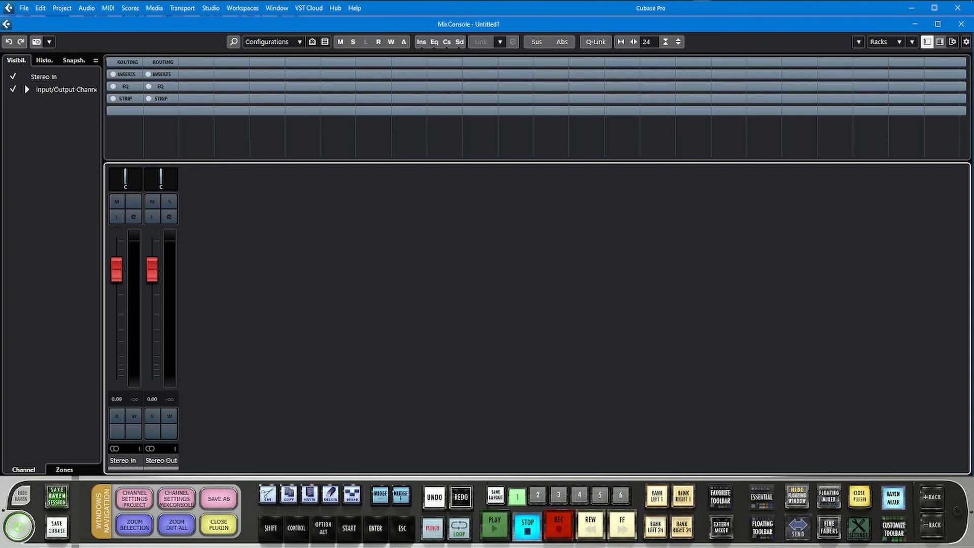
Switch to Cubase Pro and import the "doom buggy" MIDI file into the current project without creating a new one
{"action": "left_click", "coordinate": [24, 8]}
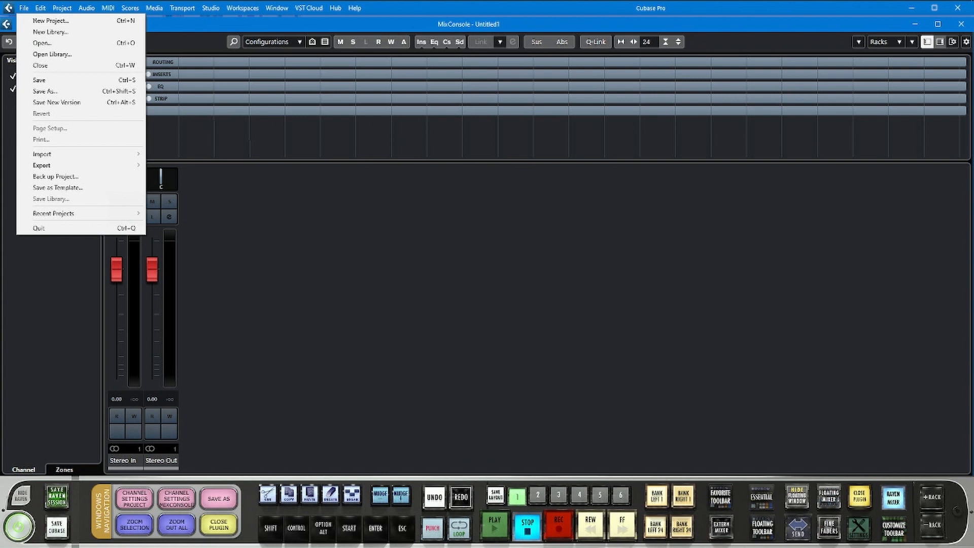
{"action": "mouse_move", "coordinate": [41, 165]}
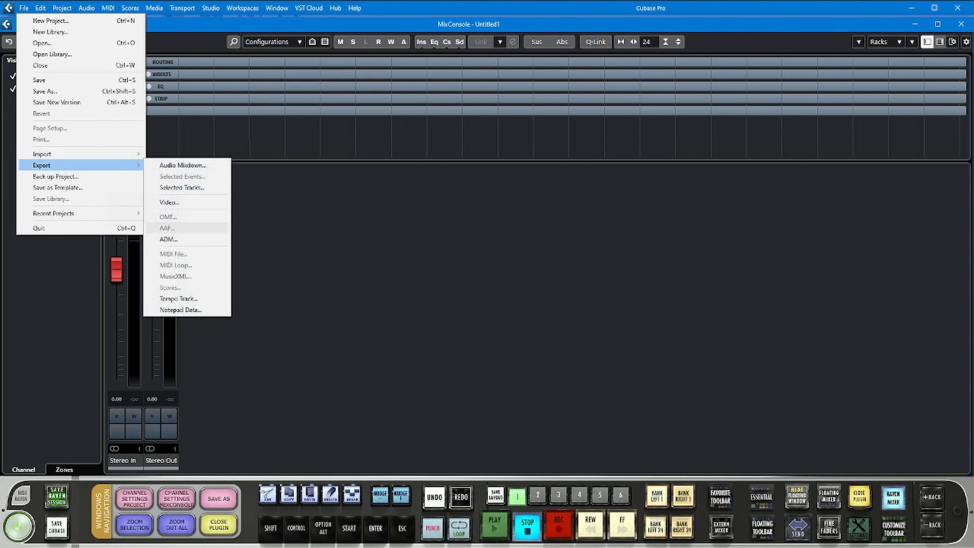
{"action": "mouse_move", "coordinate": [76, 154]}
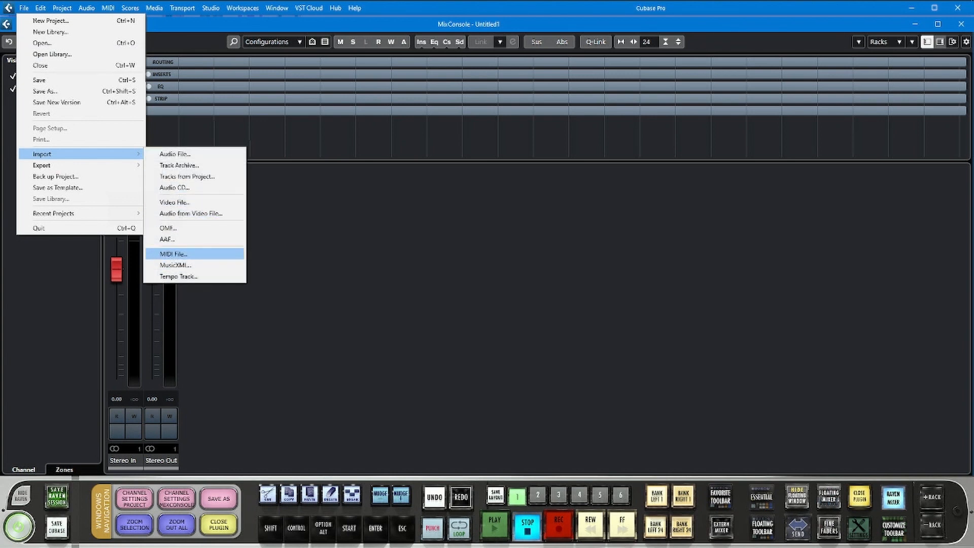
{"action": "left_click", "coordinate": [173, 253]}
{"action": "key", "text": "Tab"}
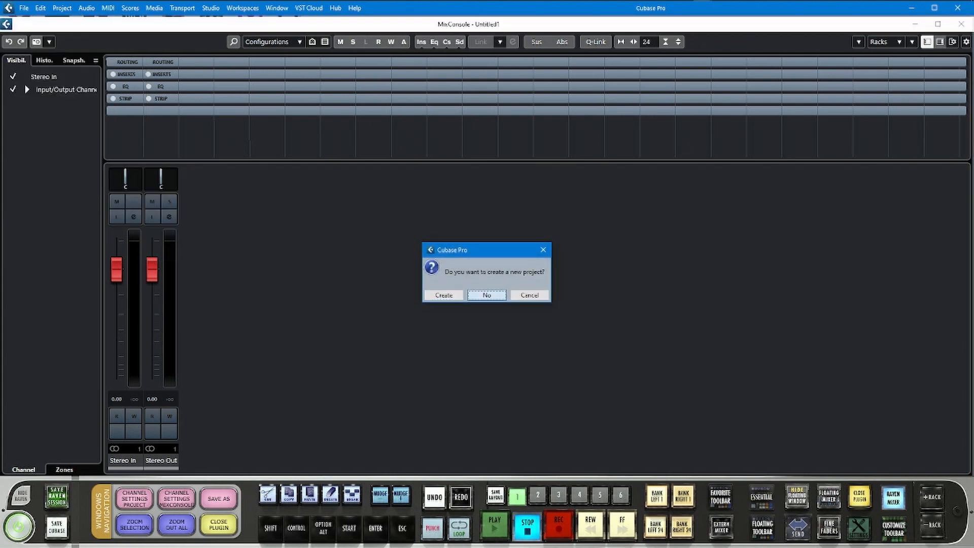
{"action": "key", "text": "Return"}
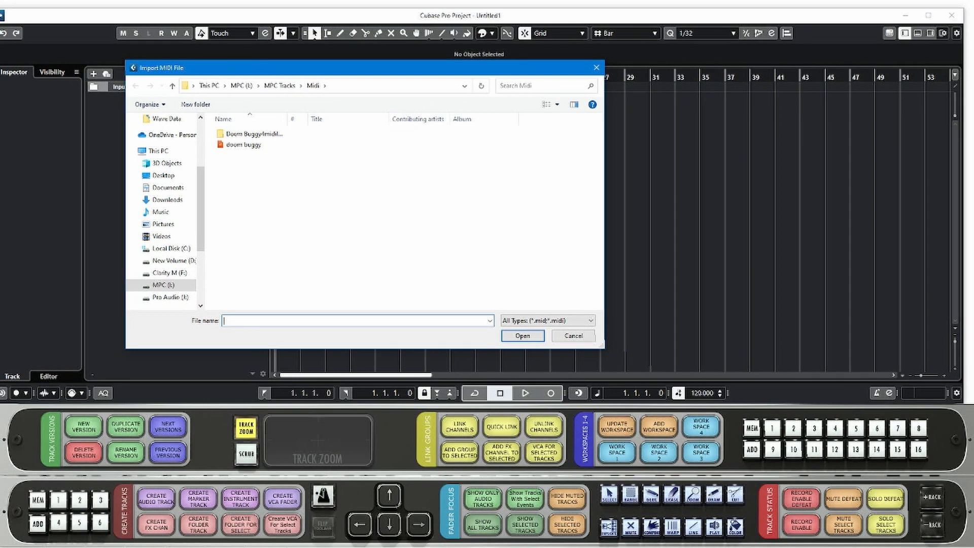
{"action": "left_click", "coordinate": [243, 145]}
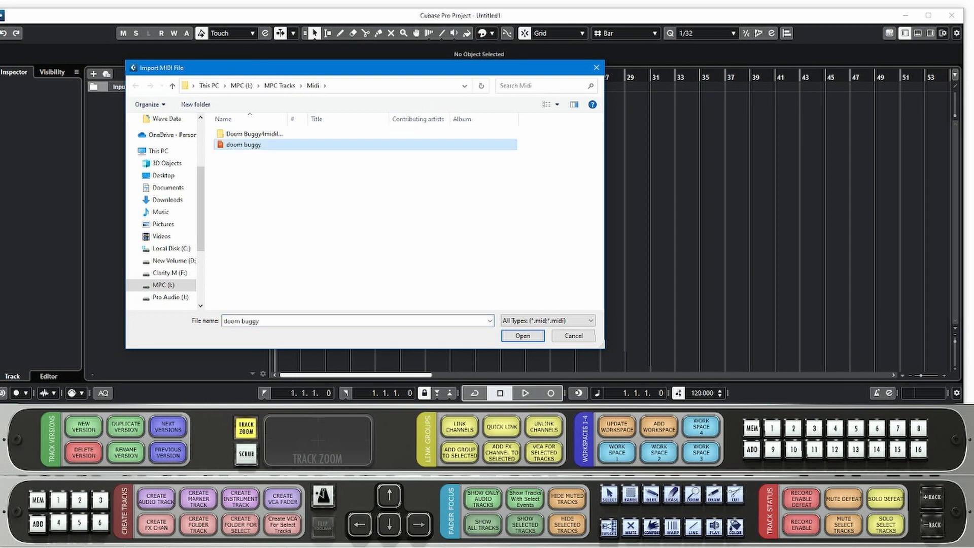
{"action": "left_click", "coordinate": [523, 336]}
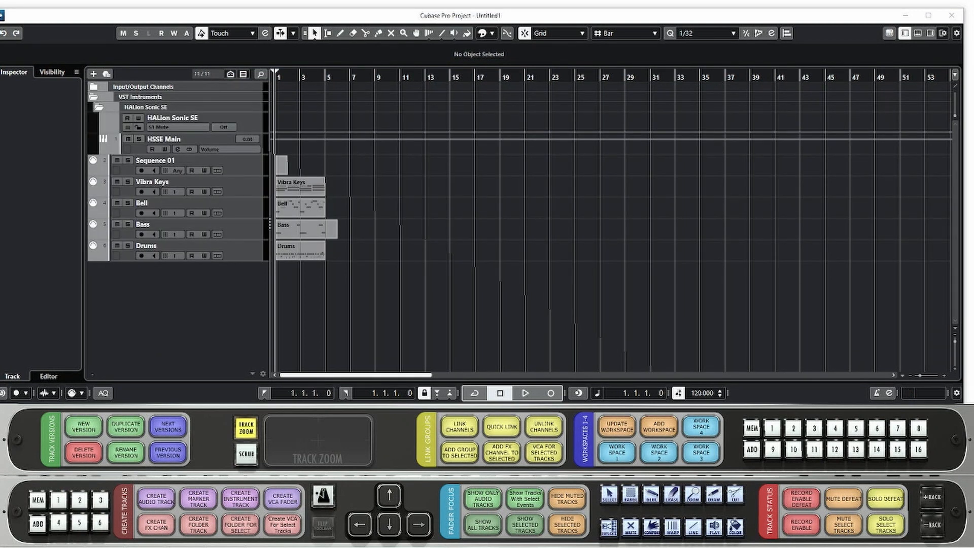
Collapse the VST Instruments folder and move it below the Drums track in the track list
{"action": "left_click", "coordinate": [93, 97]}
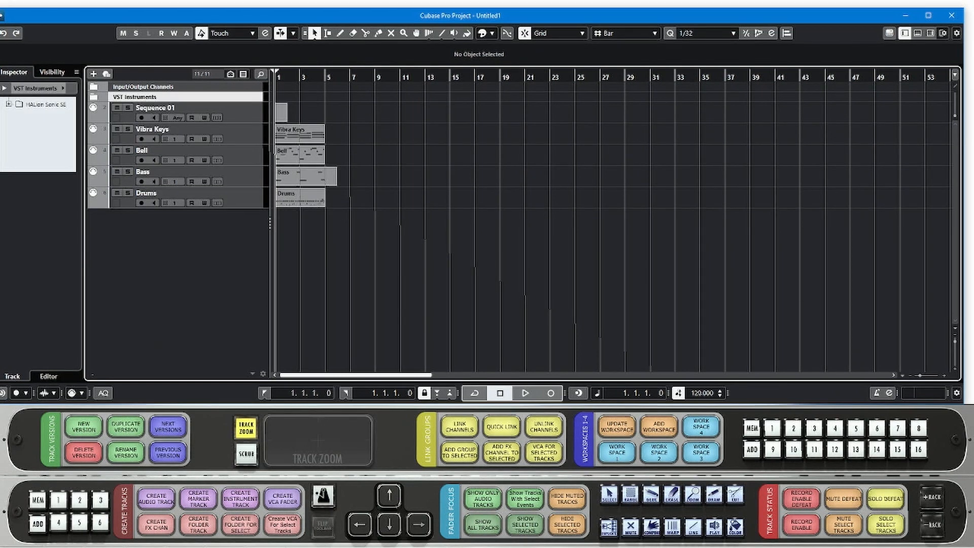
{"action": "left_click_drag", "start_coordinate": [135, 97], "coordinate": [139, 209]}
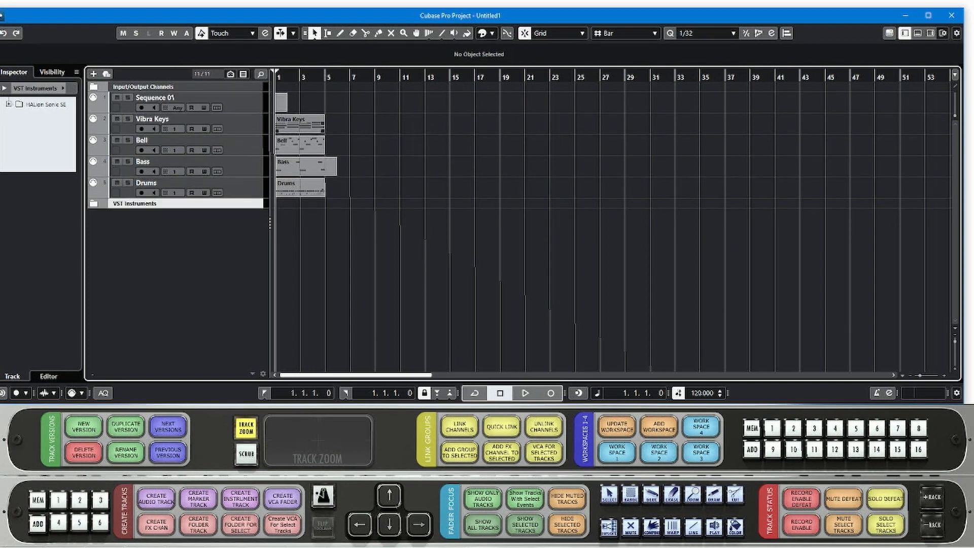
Remove the Sequence 01 track and shorten the Bass part so it ends at bar 5 like the other parts
{"action": "left_click_drag", "start_coordinate": [313, 77], "coordinate": [313, 96]}
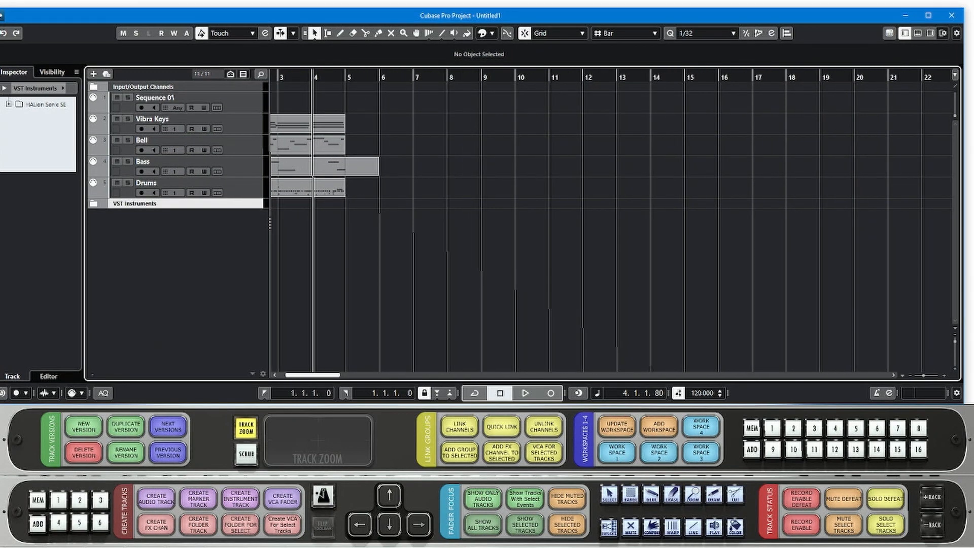
{"action": "left_click_drag", "start_coordinate": [312, 375], "coordinate": [305, 375]}
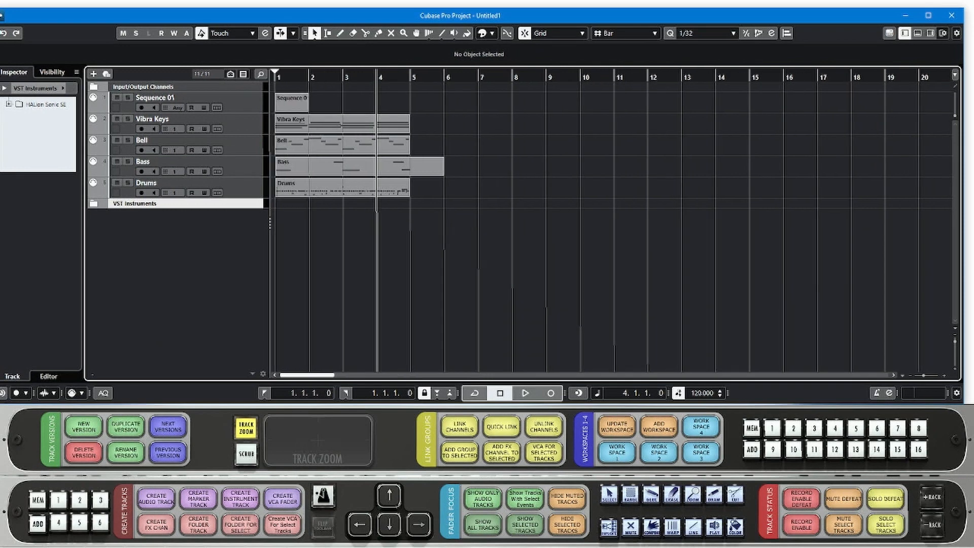
{"action": "left_click", "coordinate": [163, 98]}
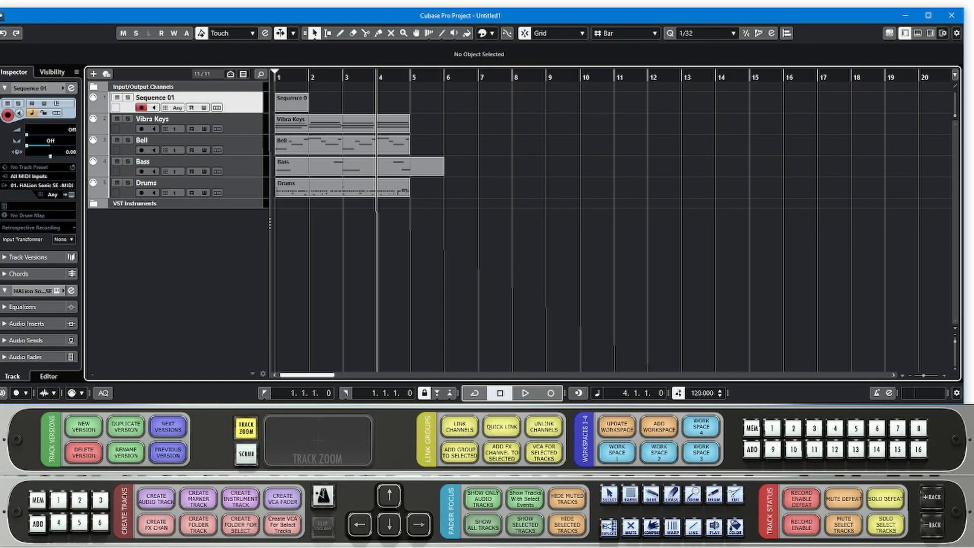
{"action": "right_click", "coordinate": [248, 104]}
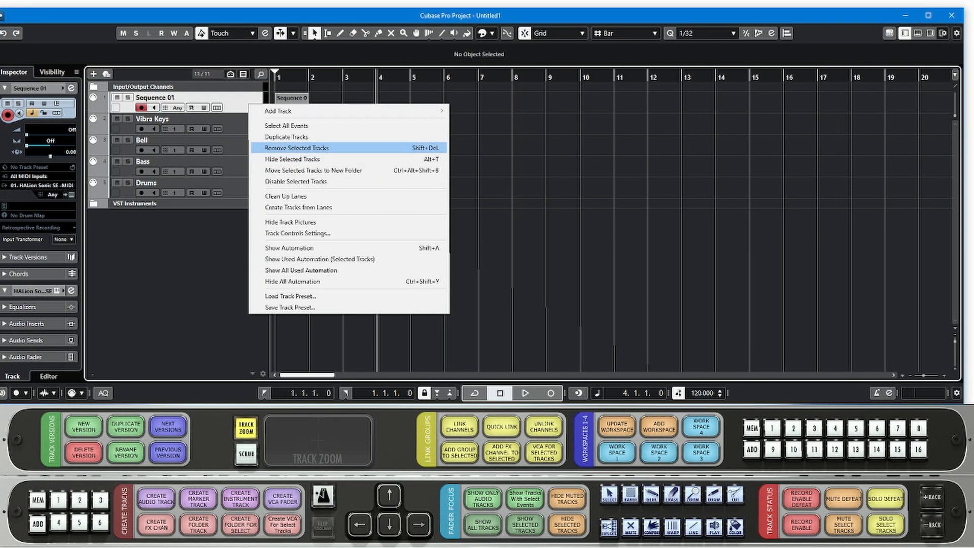
{"action": "left_click", "coordinate": [296, 148]}
{"action": "key", "text": "Return"}
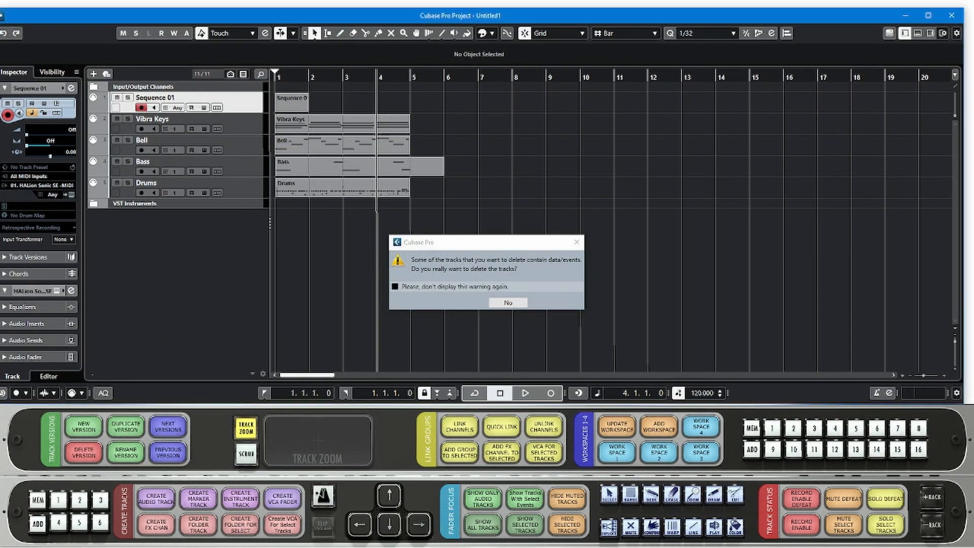
{"action": "left_click_drag", "start_coordinate": [442, 150], "coordinate": [410, 151]}
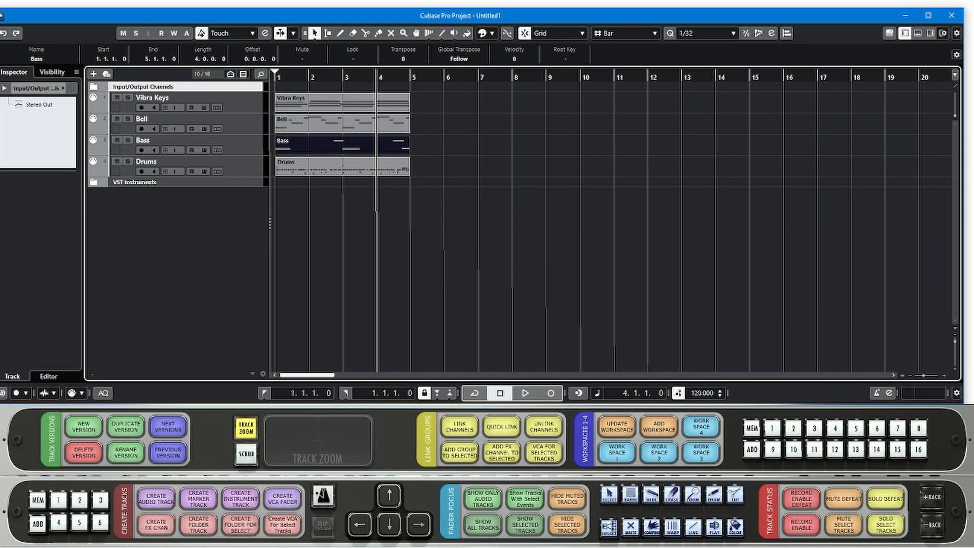
Add an instrument track that uses the MPC64 plugin with its audio routed to Stereo Out
{"action": "right_click", "coordinate": [197, 235]}
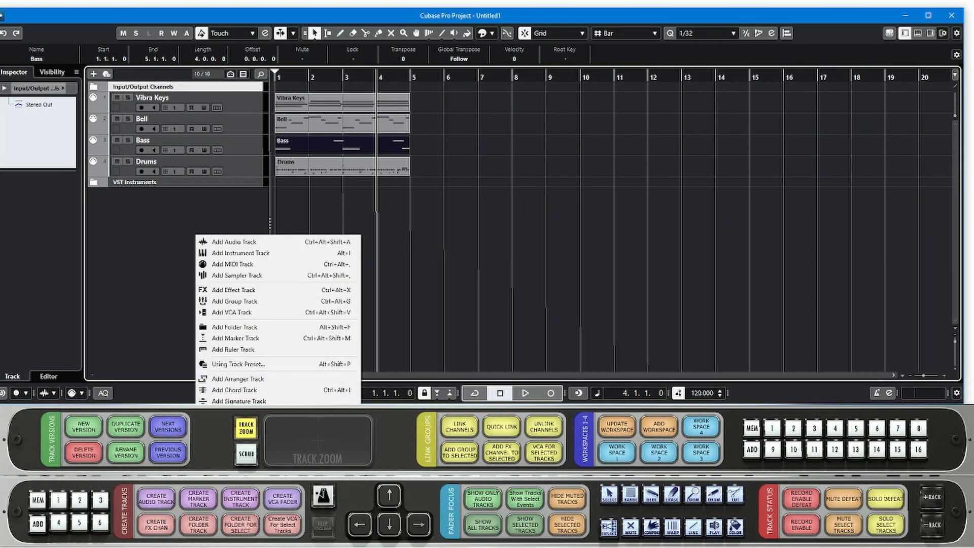
{"action": "left_click", "coordinate": [223, 253]}
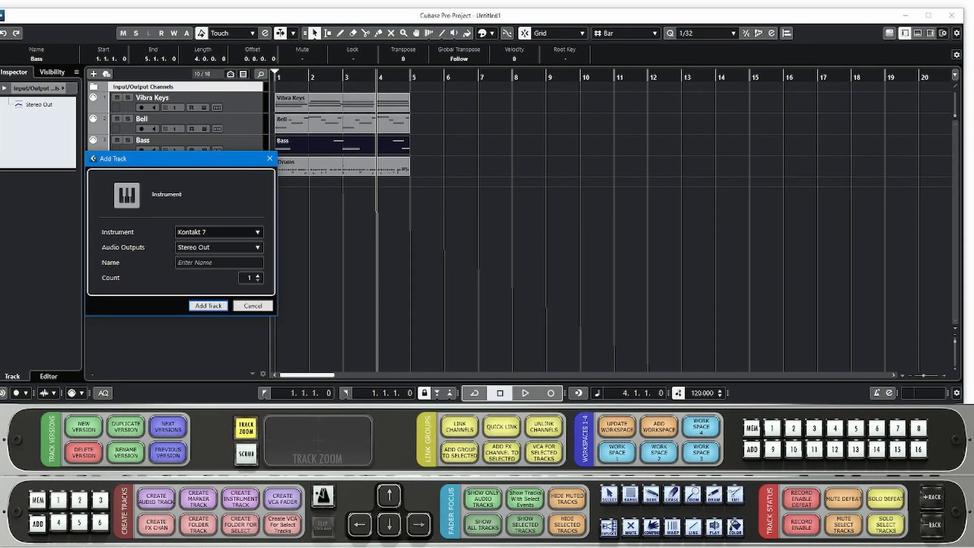
{"action": "left_click", "coordinate": [219, 232]}
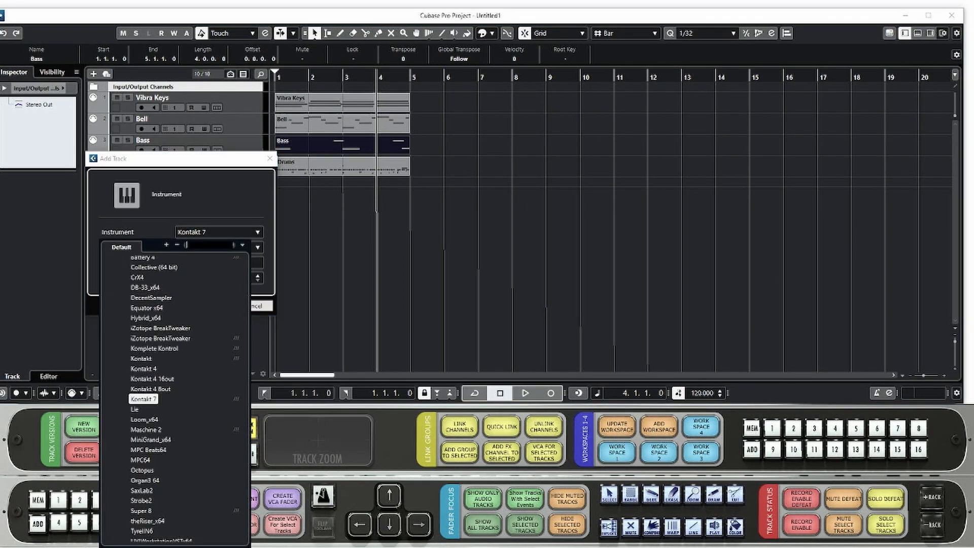
{"action": "type", "text": "mpc"}
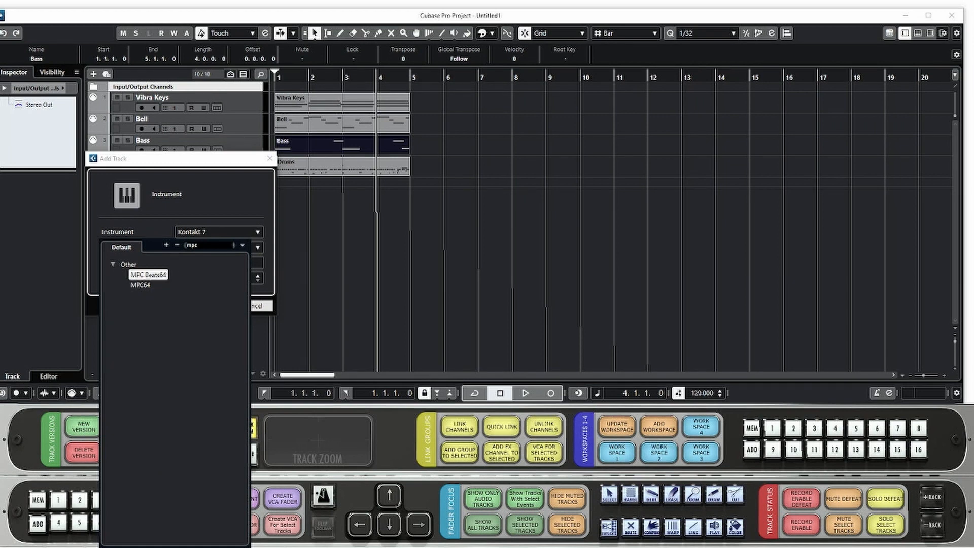
{"action": "type", "text": "6"}
{"action": "key", "text": "Return"}
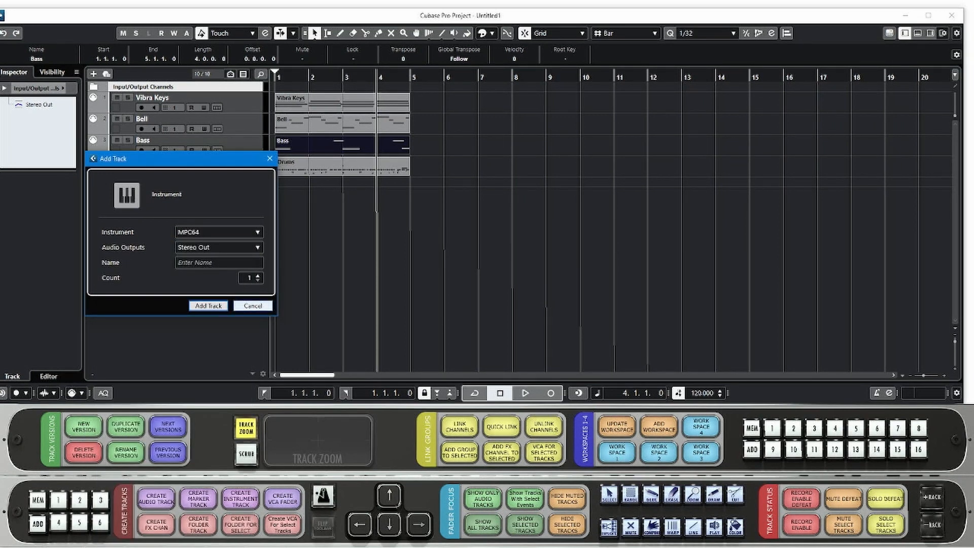
{"action": "key", "text": "Return"}
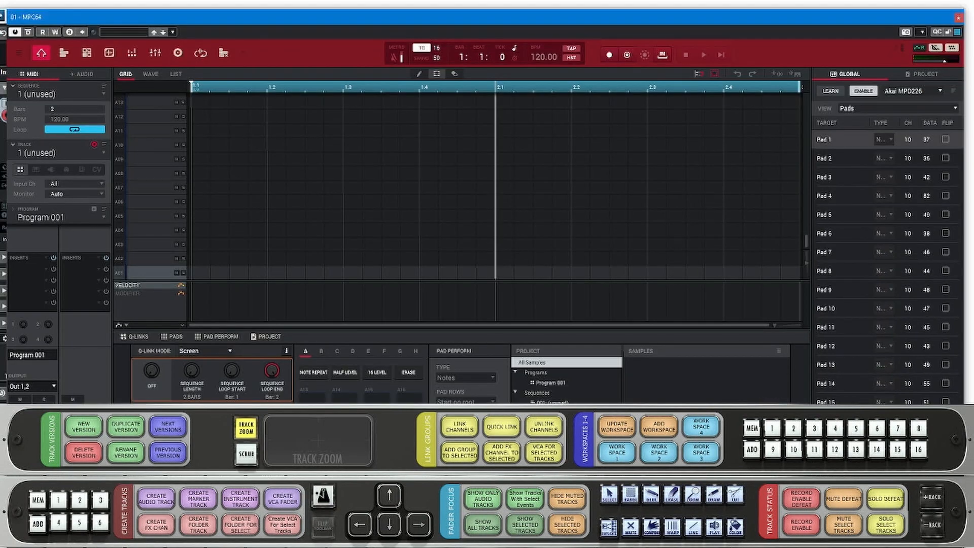
Load the recent project "Doom Buggy4midiImport.xpj" into the MPC64 plugin
{"action": "left_click_drag", "start_coordinate": [789, 20], "coordinate": [788, 22]}
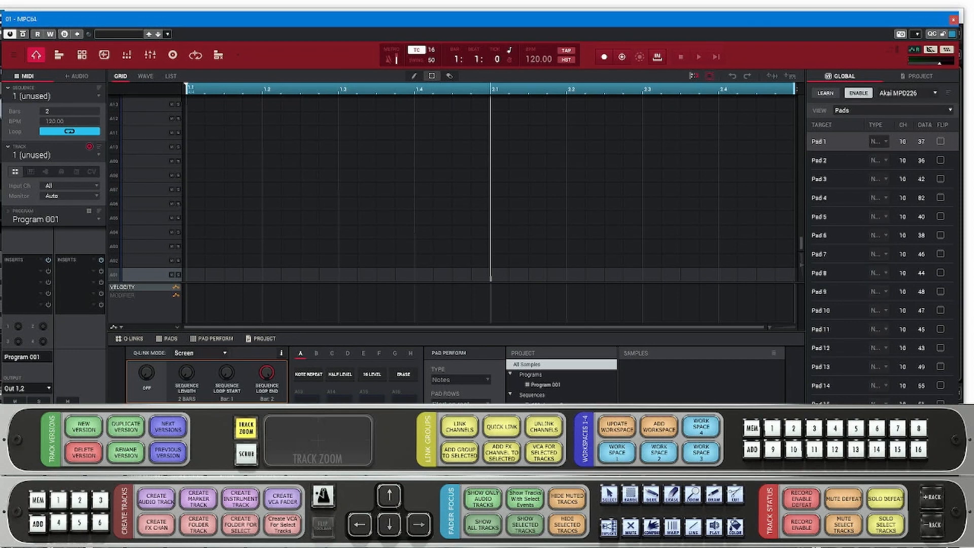
{"action": "left_click", "coordinate": [13, 55]}
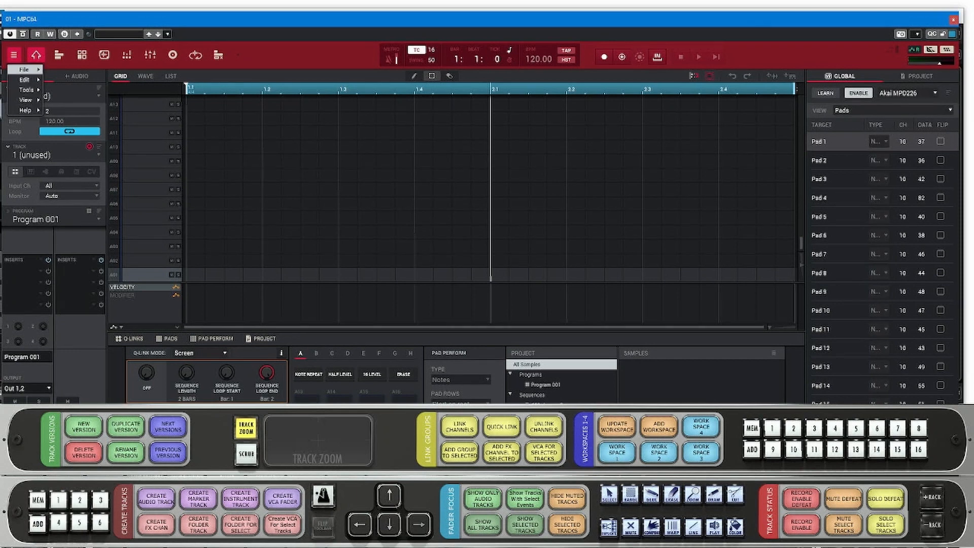
{"action": "mouse_move", "coordinate": [24, 69]}
{"action": "mouse_move", "coordinate": [76, 96]}
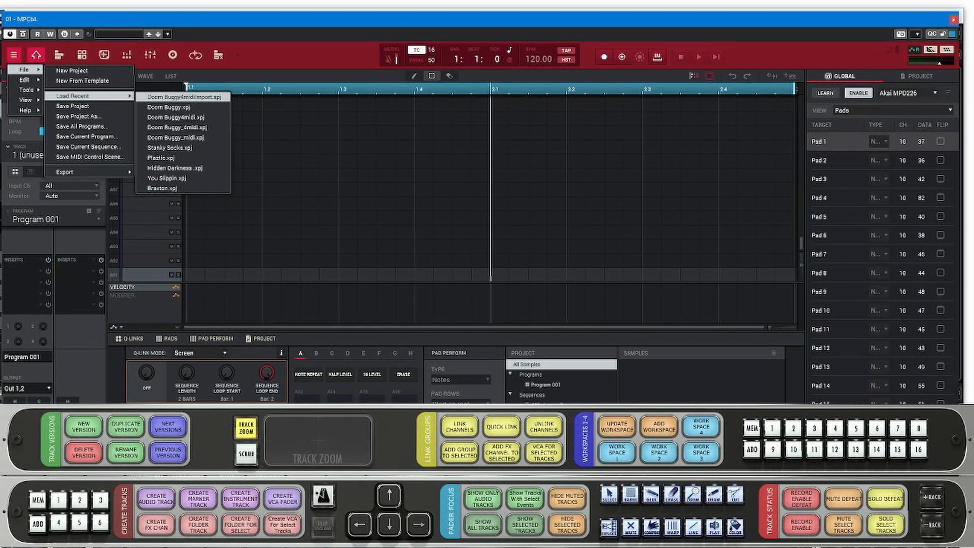
{"action": "left_click", "coordinate": [185, 97]}
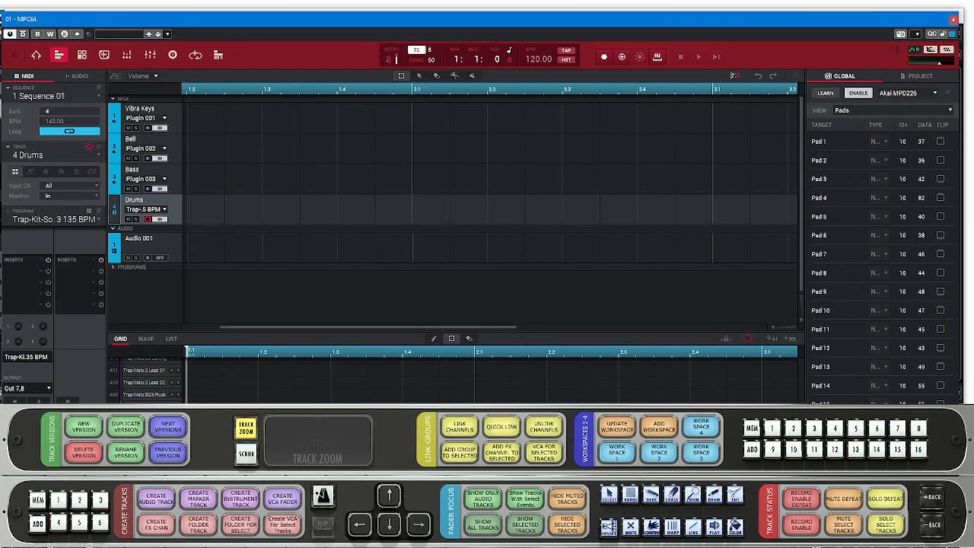
Check the plugin, preset and output assignments of the Vibra Keys, Bell and Bass tracks, and move the MPC64 window aside
{"action": "left_click", "coordinate": [141, 109]}
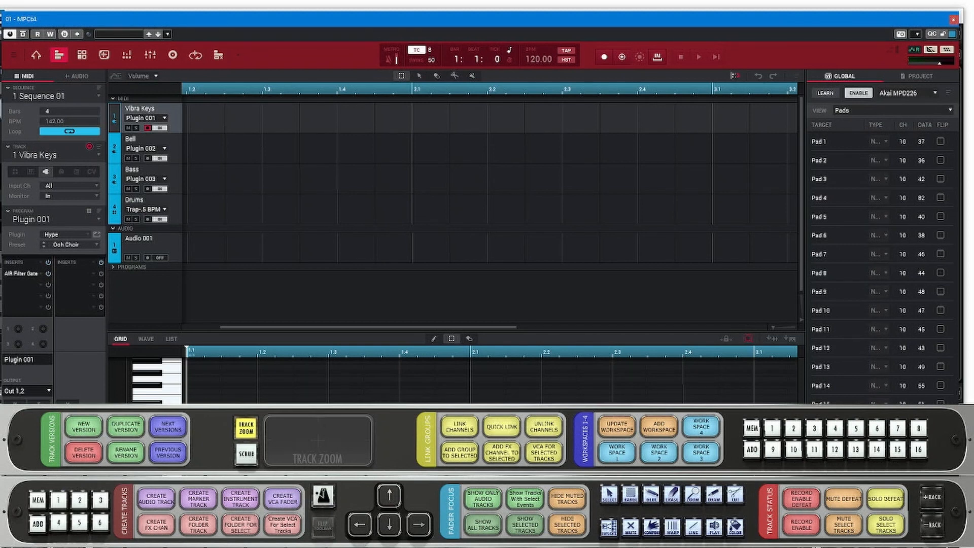
{"action": "left_click", "coordinate": [141, 139]}
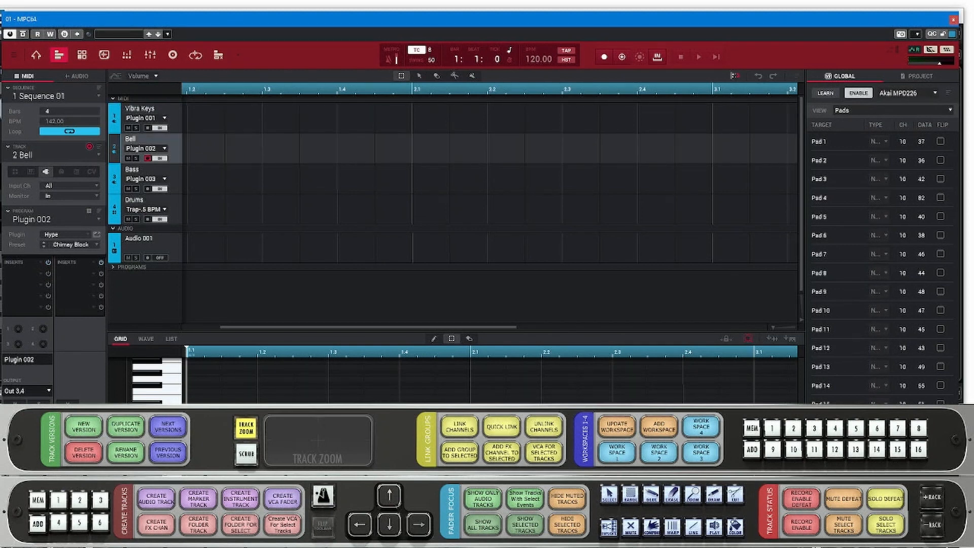
{"action": "left_click", "coordinate": [141, 170]}
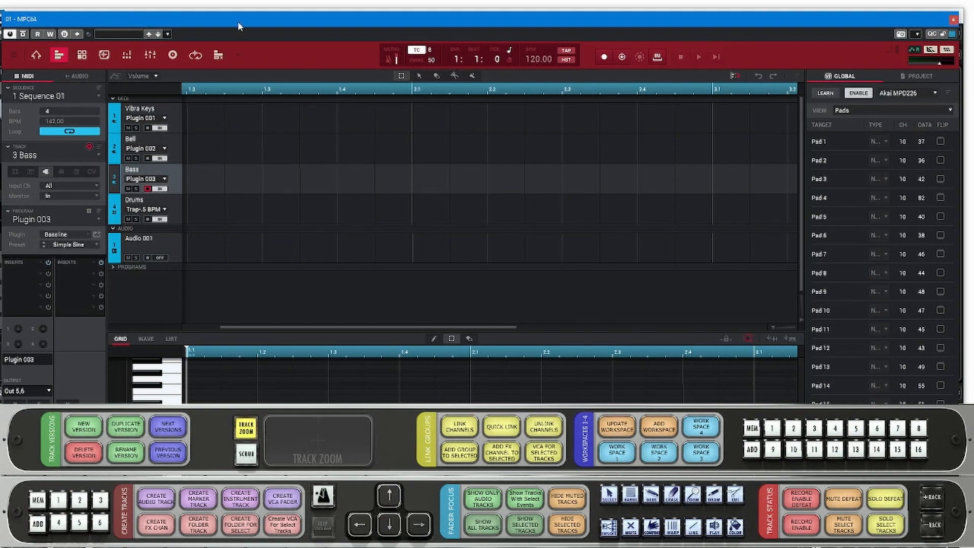
{"action": "left_click_drag", "start_coordinate": [237, 22], "coordinate": [0, 11]}
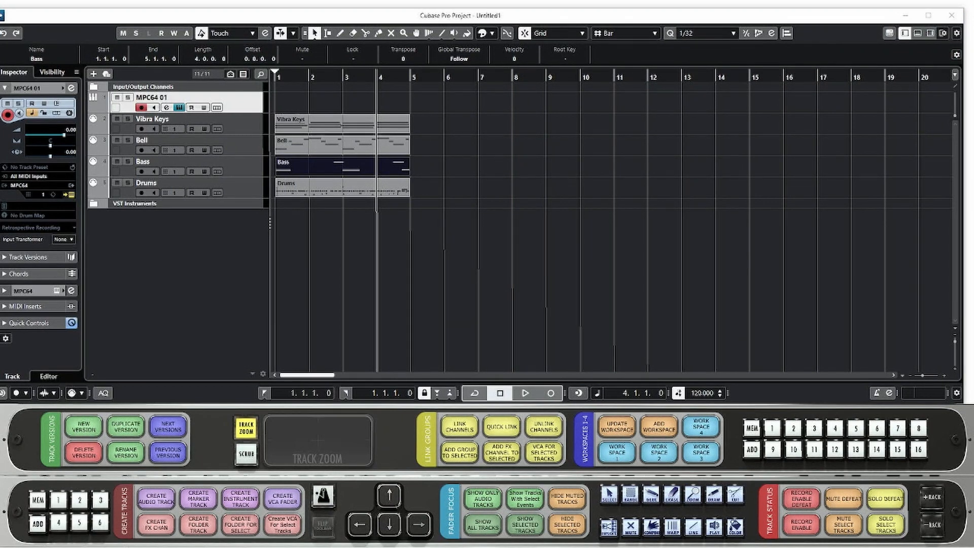
Route the MIDI output of the Vibra Keys and Bell tracks to "01. MPC64 - MIDI In"
{"action": "left_click", "coordinate": [152, 119]}
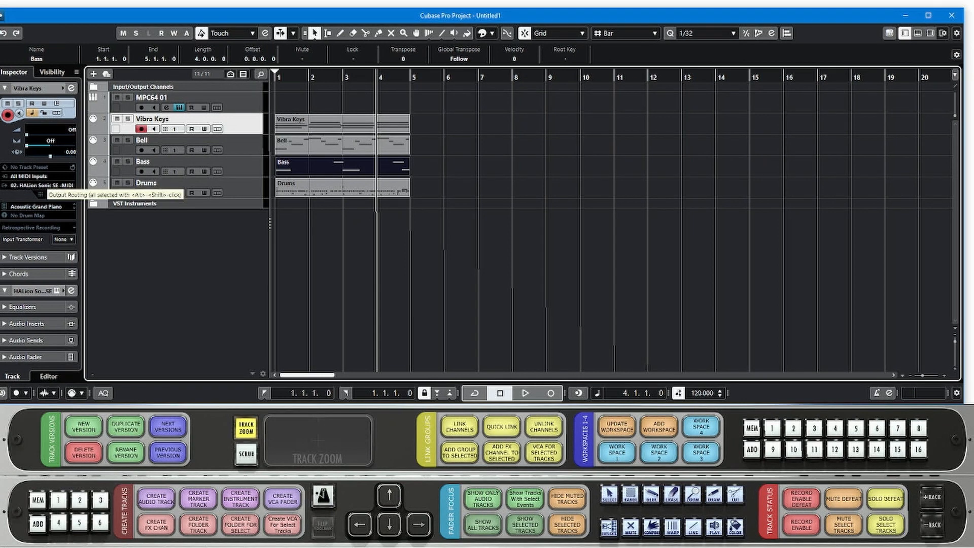
{"action": "left_click", "coordinate": [38, 195]}
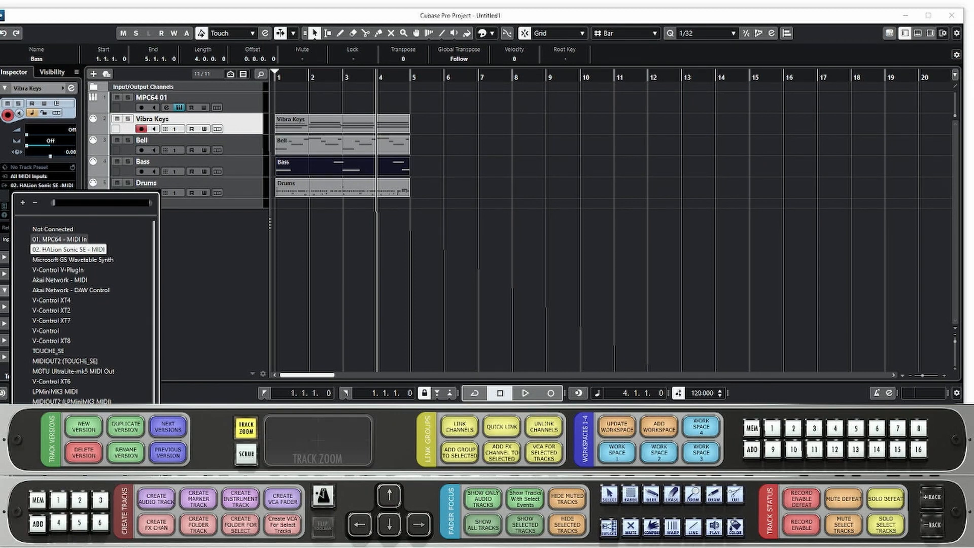
{"action": "left_click", "coordinate": [60, 240]}
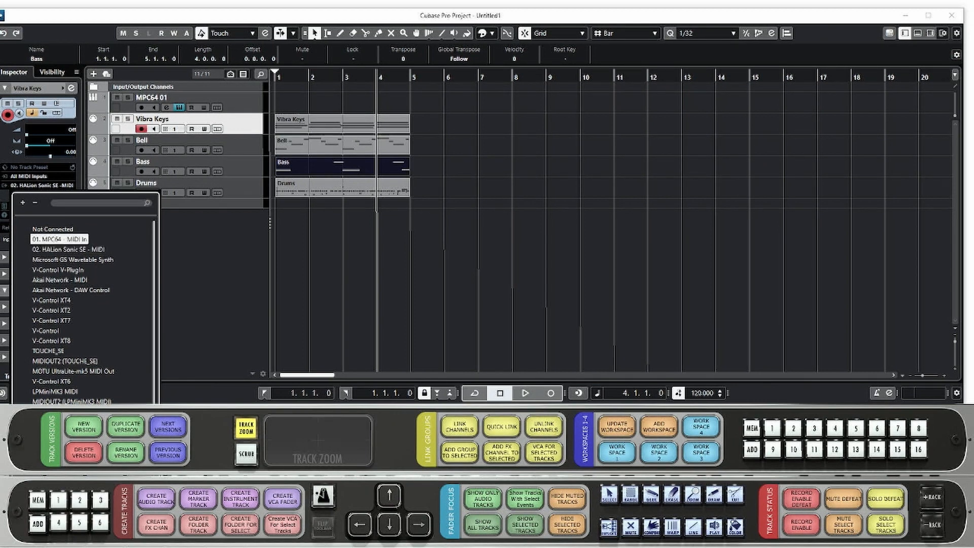
{"action": "left_click", "coordinate": [172, 140]}
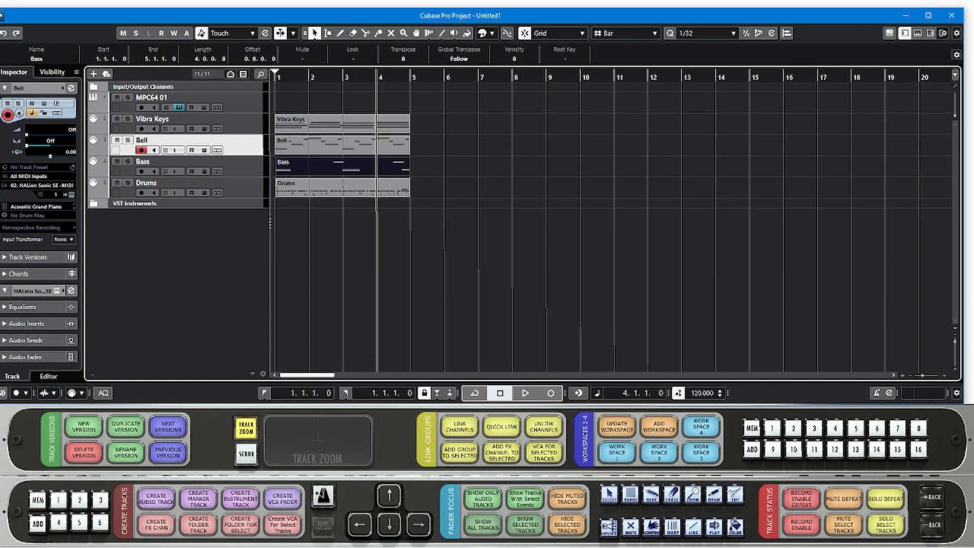
{"action": "left_click", "coordinate": [38, 185]}
{"action": "left_click", "coordinate": [53, 239]}
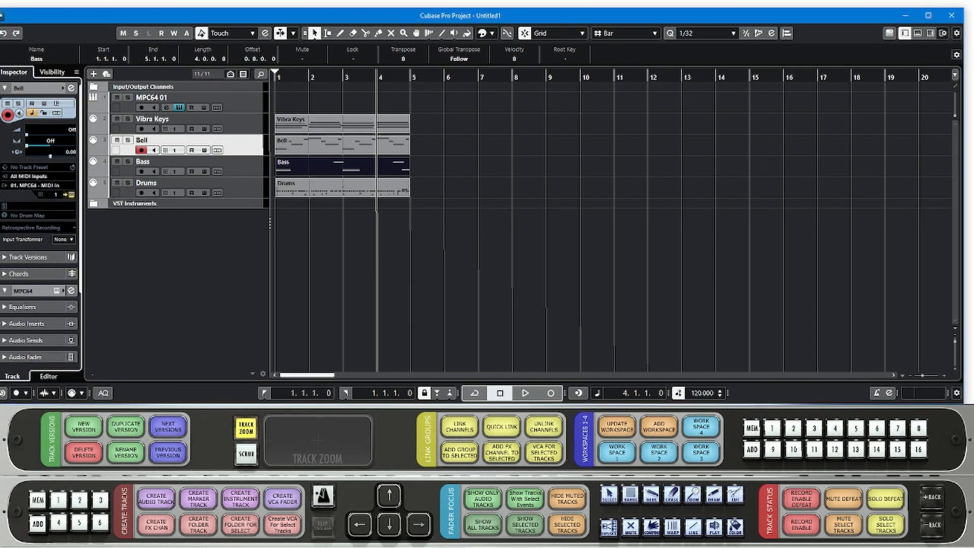
Route the MIDI output of the Bass and Drums tracks to "01. MPC64 - MIDI In"
{"action": "left_click", "coordinate": [173, 161]}
{"action": "left_click", "coordinate": [38, 185]}
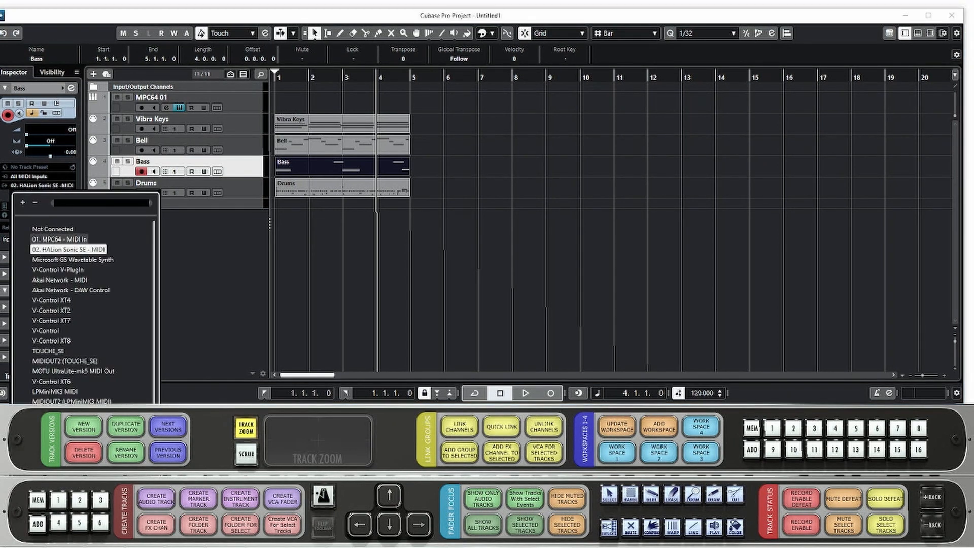
{"action": "left_click", "coordinate": [56, 239]}
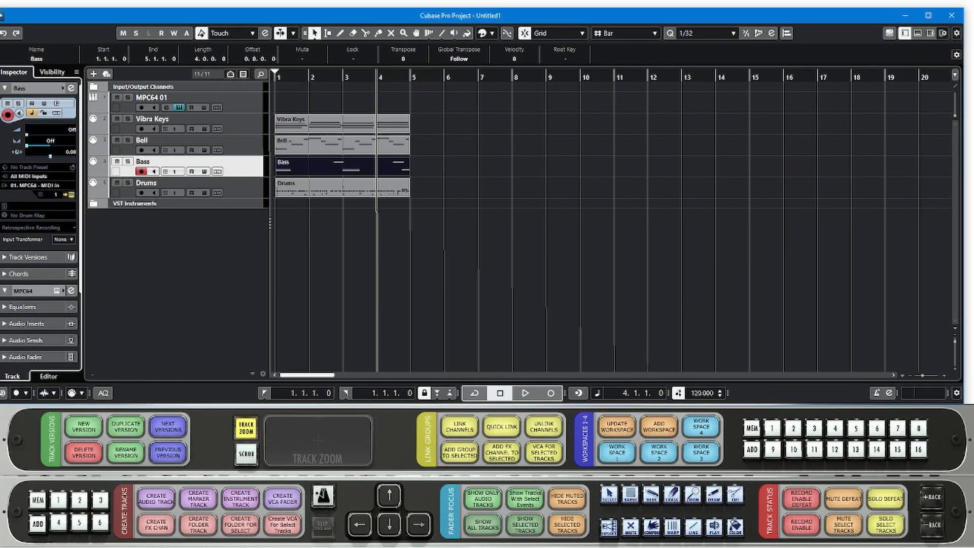
{"action": "left_click", "coordinate": [173, 182]}
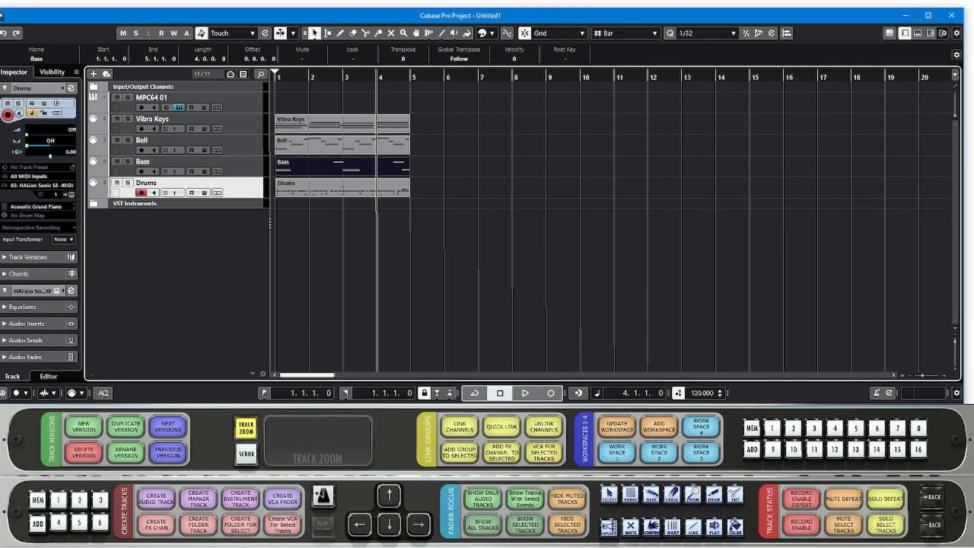
{"action": "left_click", "coordinate": [38, 186]}
{"action": "left_click", "coordinate": [56, 239]}
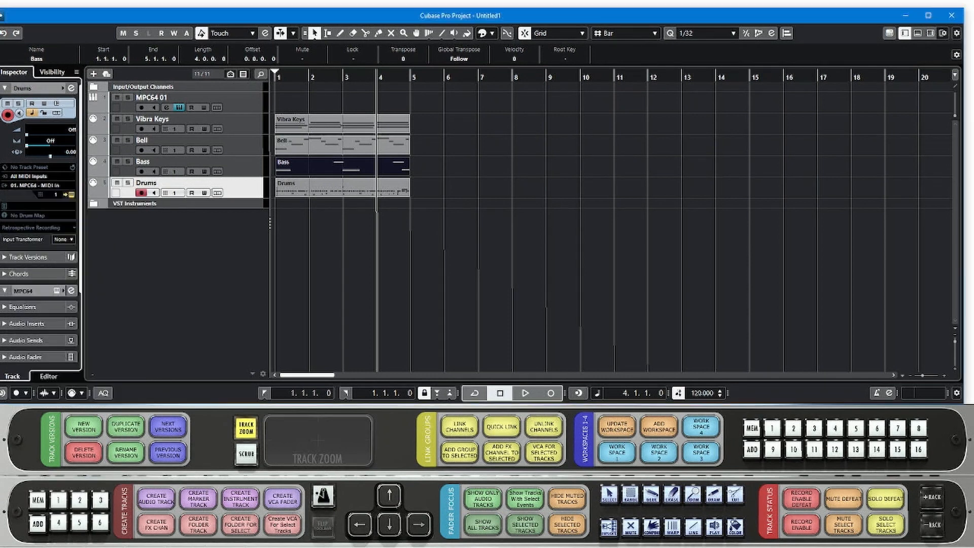
In the MPC64 plugin, set the input channel to 1 for Vibra Keys and 2 for Bell
{"action": "left_click", "coordinate": [172, 119]}
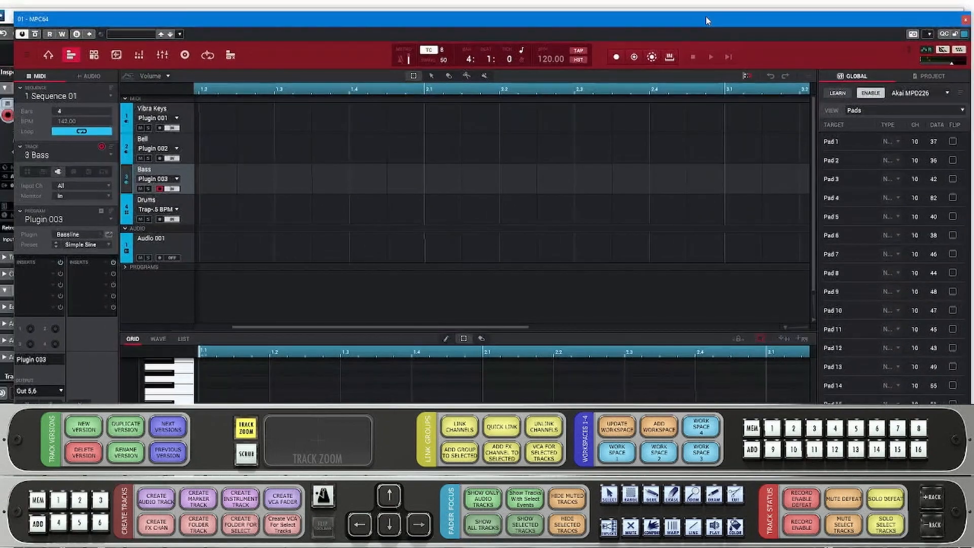
{"action": "left_click_drag", "start_coordinate": [703, 24], "coordinate": [693, 20]}
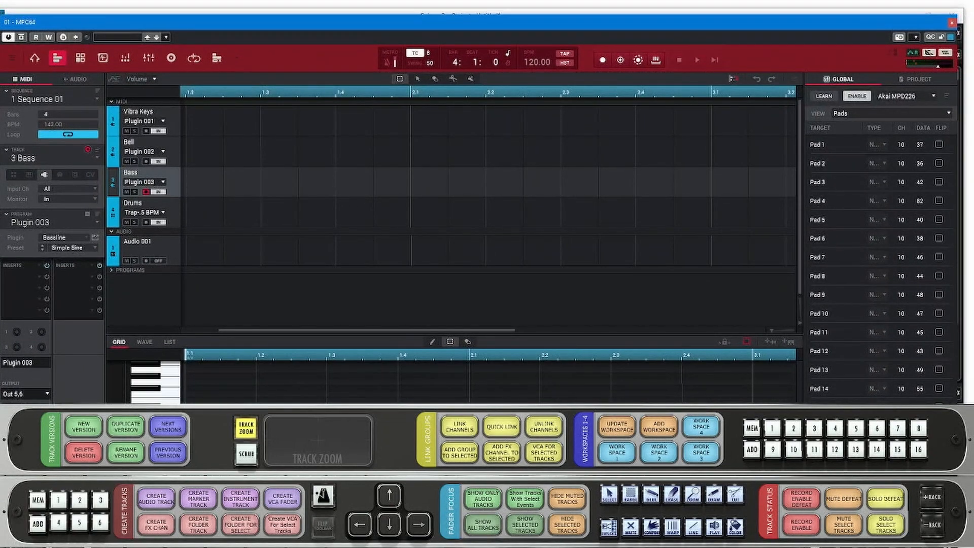
{"action": "left_click_drag", "start_coordinate": [218, 25], "coordinate": [232, 25]}
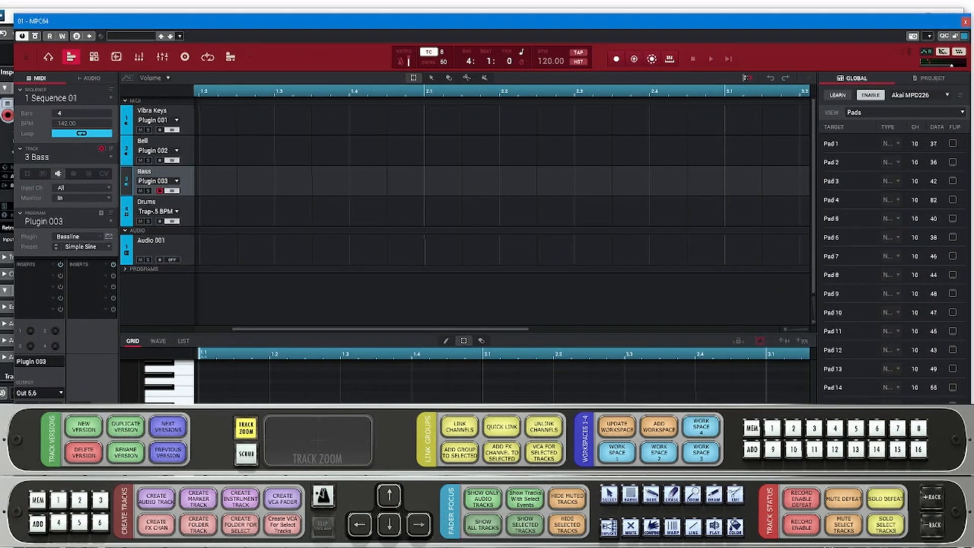
{"action": "left_click", "coordinate": [163, 111]}
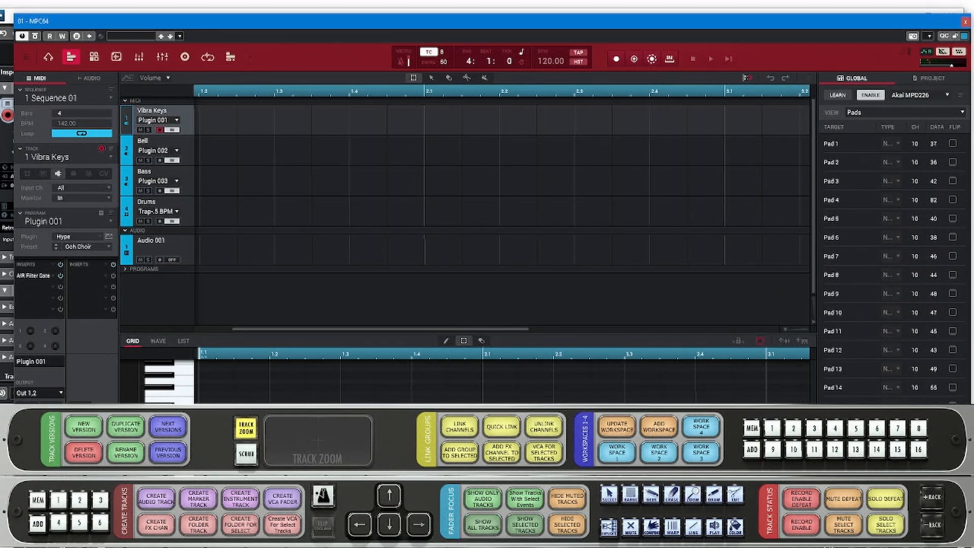
{"action": "left_click", "coordinate": [84, 187]}
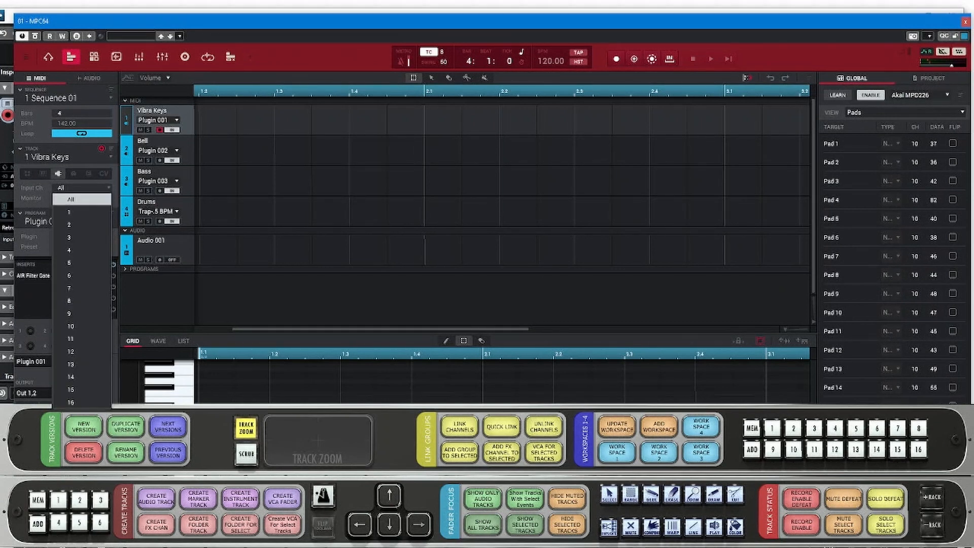
{"action": "left_click", "coordinate": [81, 212]}
{"action": "left_click", "coordinate": [156, 141]}
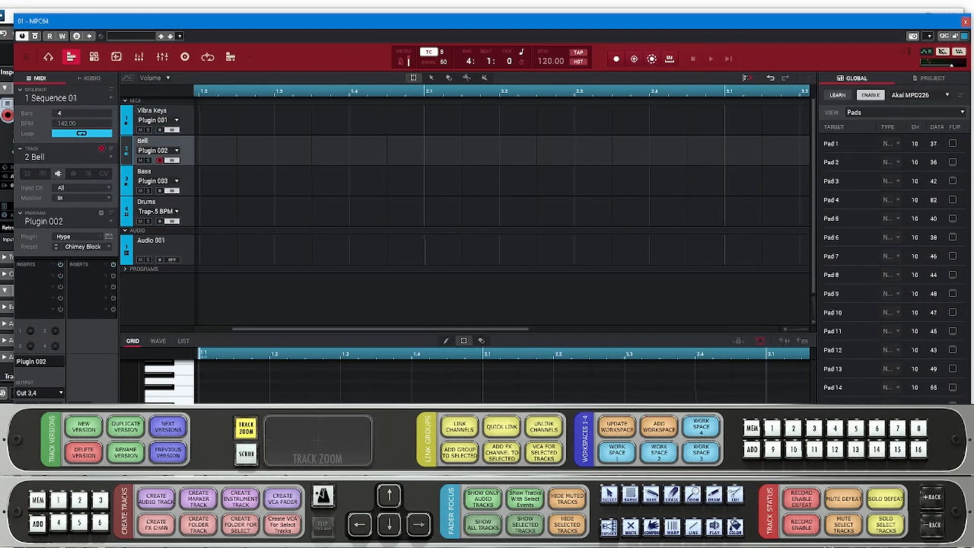
{"action": "left_click", "coordinate": [83, 187]}
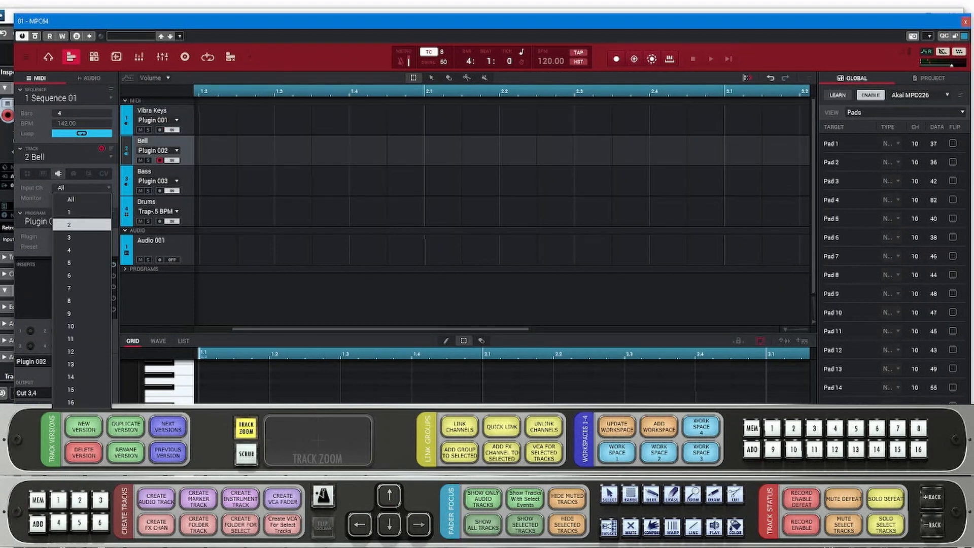
{"action": "left_click", "coordinate": [81, 224]}
Set the input channel to 3 for the Bass track and 4 for the Drums track
{"action": "left_click", "coordinate": [156, 171]}
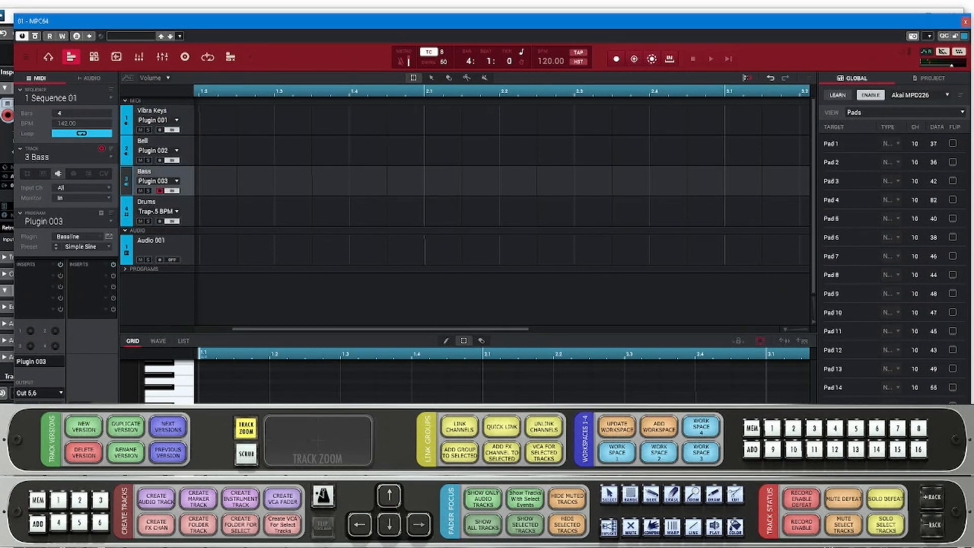
{"action": "left_click", "coordinate": [83, 187]}
{"action": "left_click", "coordinate": [81, 236]}
{"action": "left_click", "coordinate": [156, 201]}
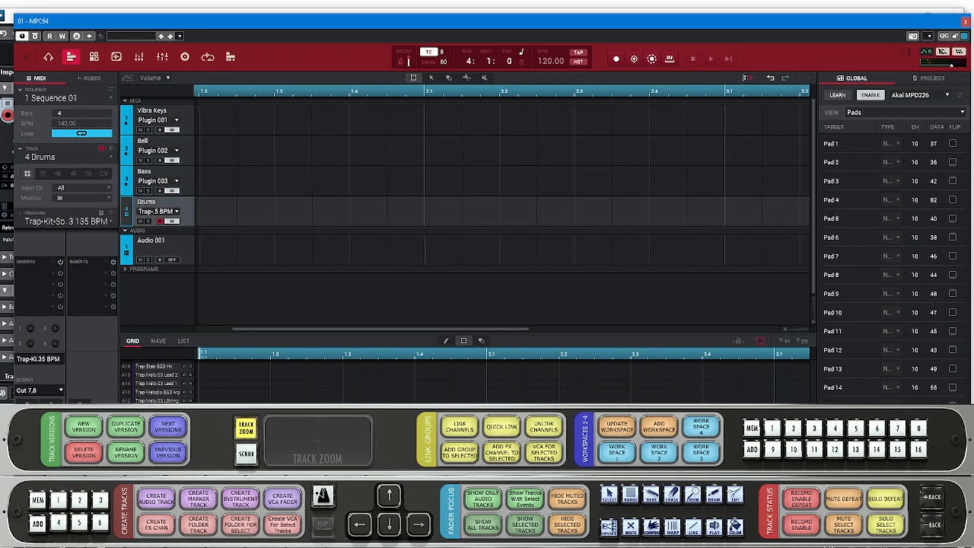
{"action": "left_click", "coordinate": [84, 187]}
{"action": "left_click", "coordinate": [81, 249]}
Save the MPC project under its existing name
{"action": "left_click", "coordinate": [25, 57]}
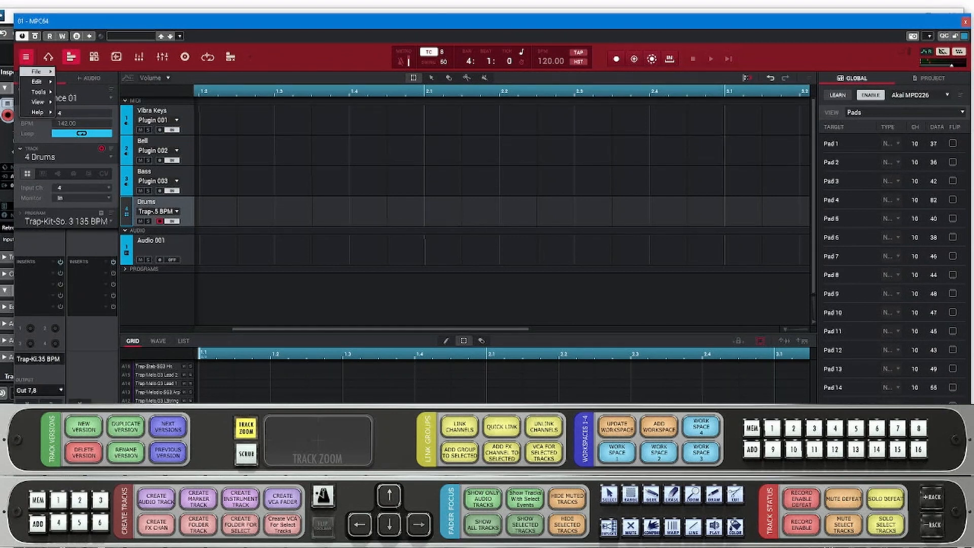
{"action": "mouse_move", "coordinate": [37, 72]}
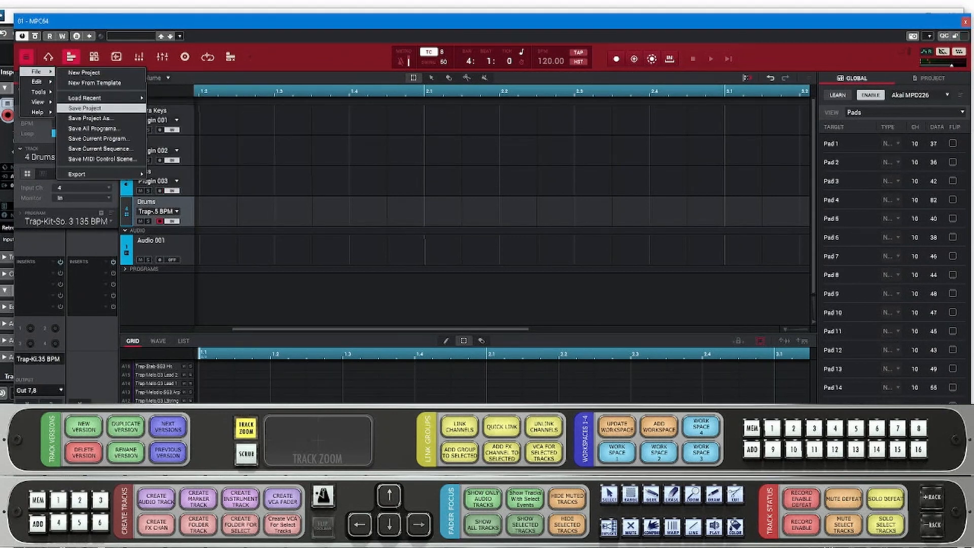
{"action": "left_click", "coordinate": [85, 108]}
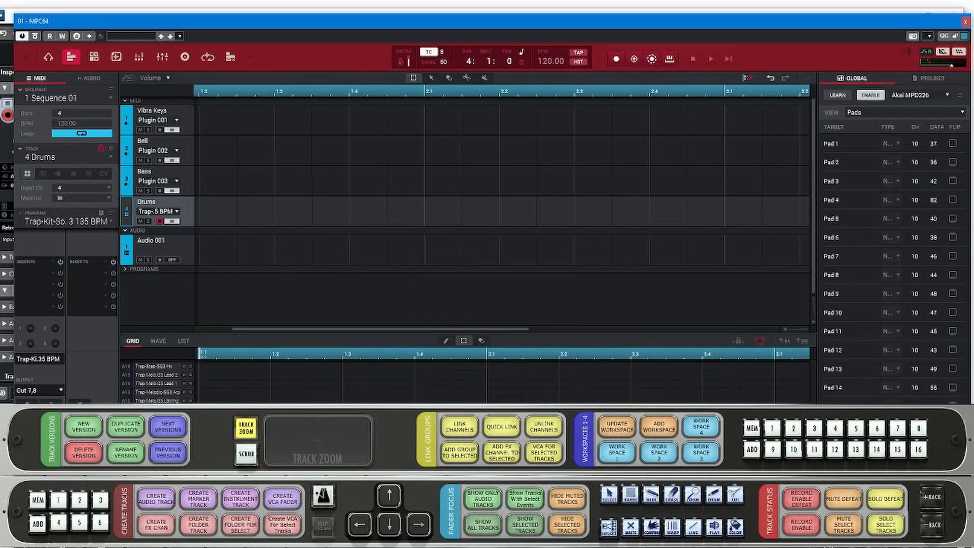
Switch from the MPC64 plugin to the Cubase project and set the Bell track's MIDI channel to 2
{"action": "left_click_drag", "start_coordinate": [444, 21], "coordinate": [0, 26]}
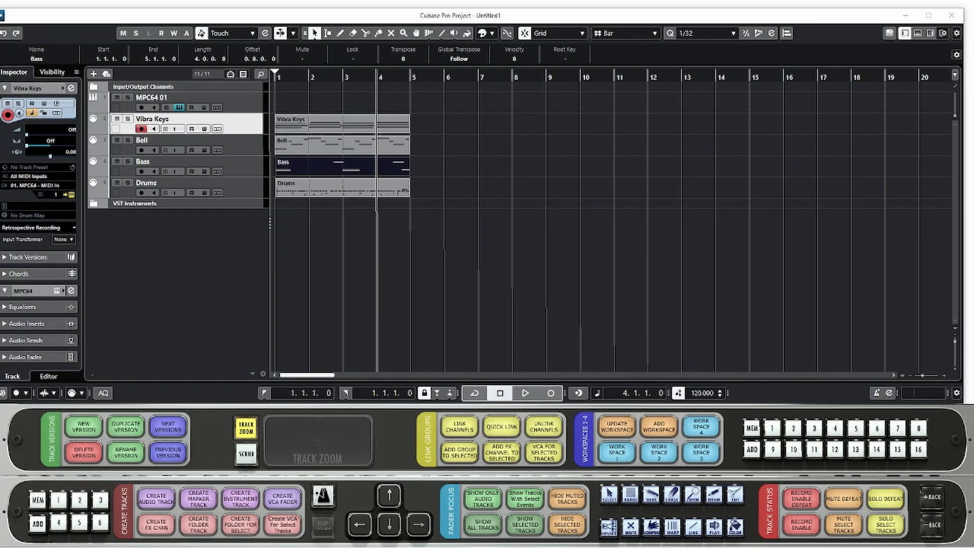
{"action": "left_click", "coordinate": [175, 141]}
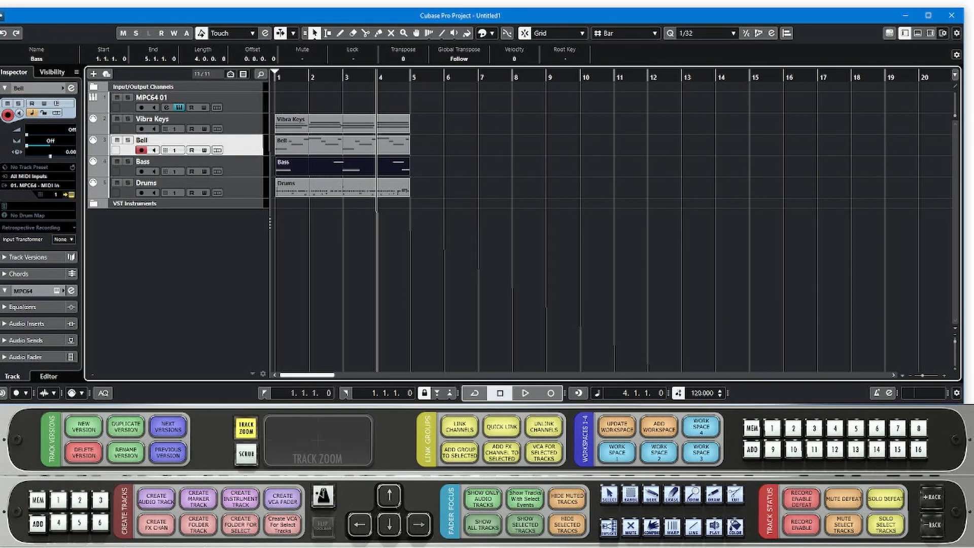
{"action": "left_click", "coordinate": [175, 119]}
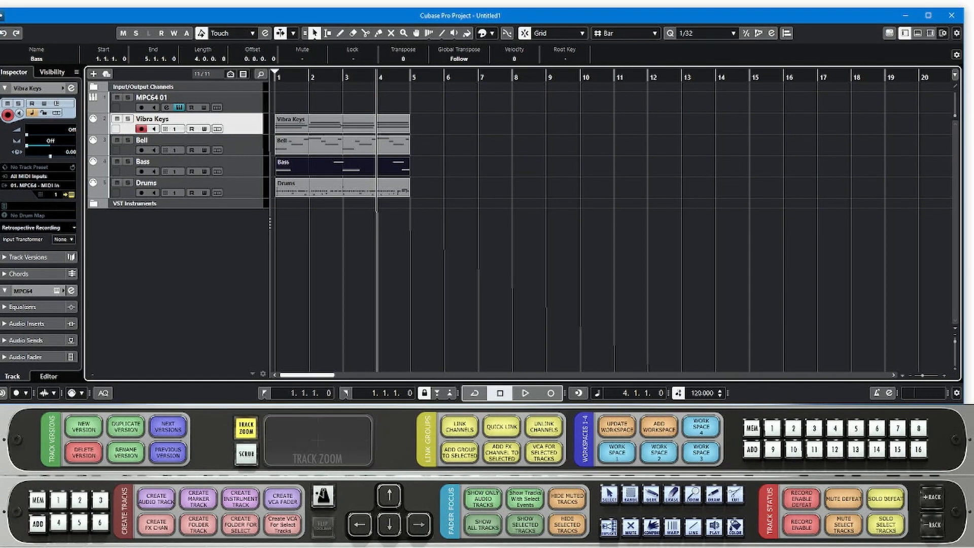
{"action": "left_click", "coordinate": [175, 140]}
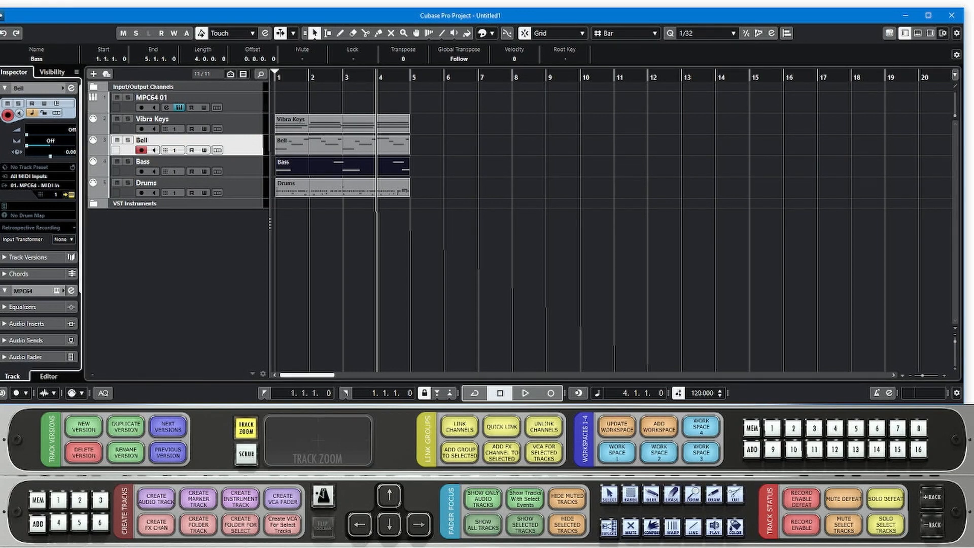
{"action": "left_click", "coordinate": [55, 195]}
{"action": "left_click", "coordinate": [66, 226]}
Set the MIDI channel to 3 for the Bass track and 4 for the Drums track
{"action": "left_click", "coordinate": [175, 162]}
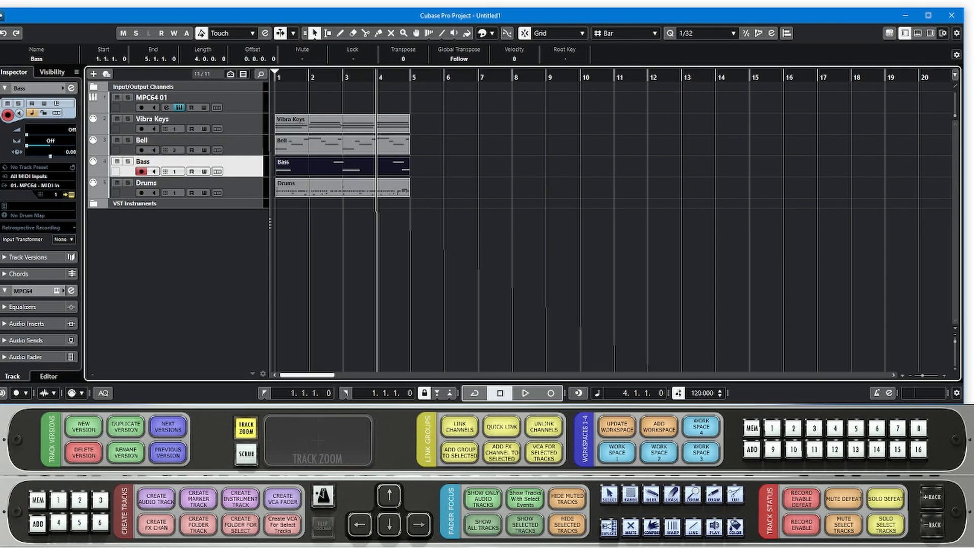
{"action": "left_click", "coordinate": [56, 195]}
{"action": "left_click", "coordinate": [66, 239]}
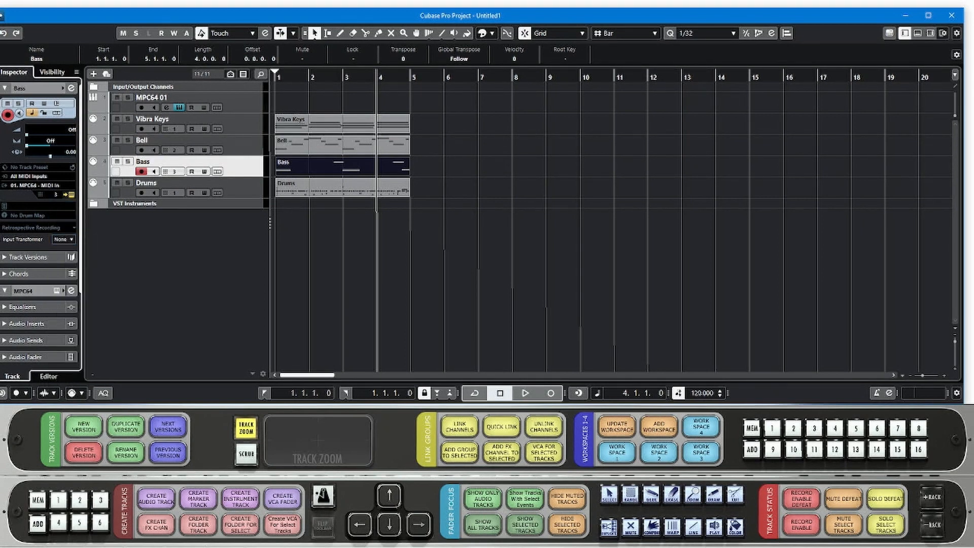
{"action": "left_click", "coordinate": [175, 183]}
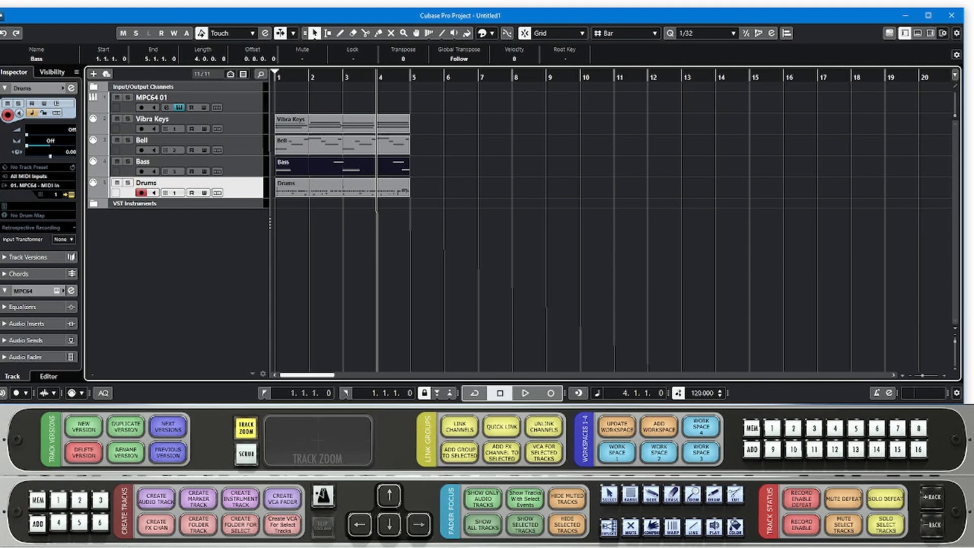
{"action": "left_click", "coordinate": [56, 195]}
{"action": "left_click", "coordinate": [66, 247]}
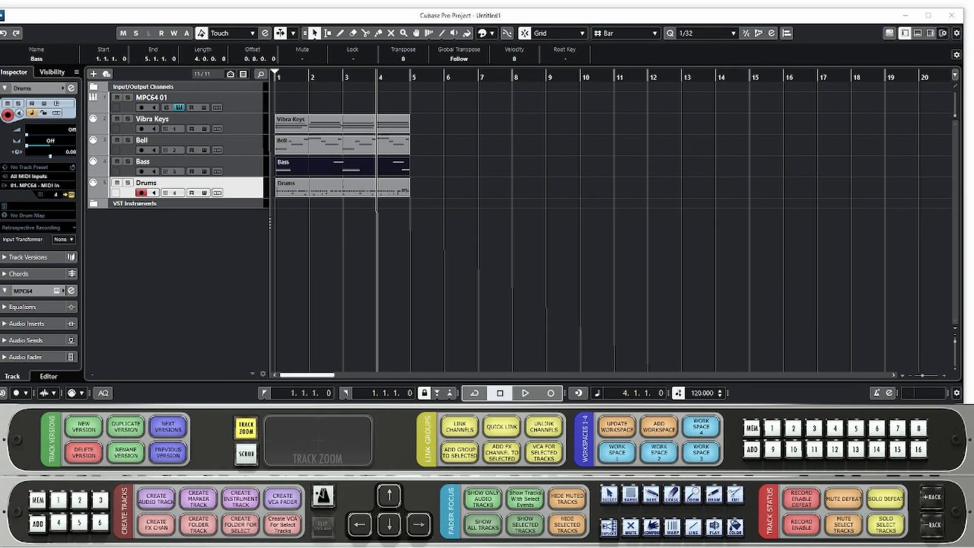
Activate the additional stereo outputs 3,4, 5,6 and 7,8 on the MPC64 01 instrument track
{"action": "left_click", "coordinate": [198, 98]}
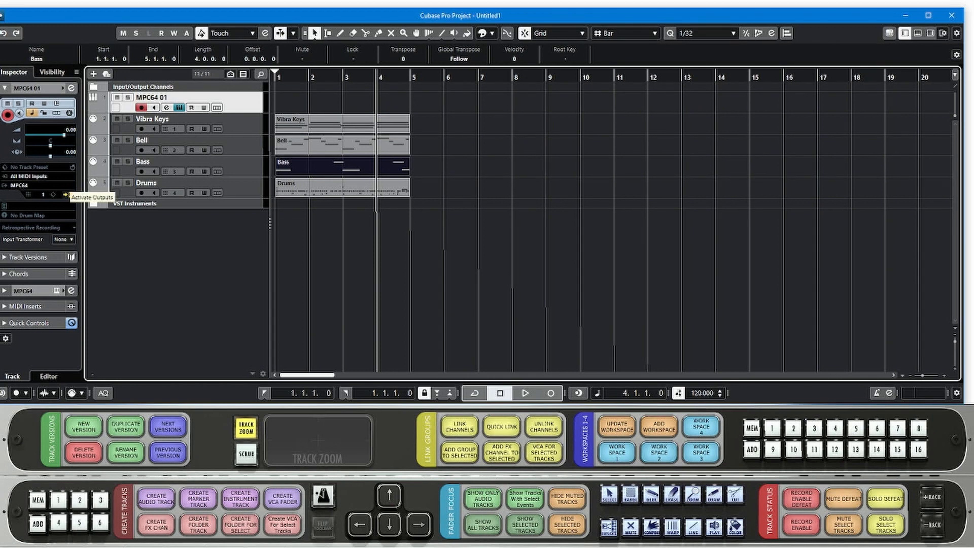
{"action": "left_click", "coordinate": [65, 195]}
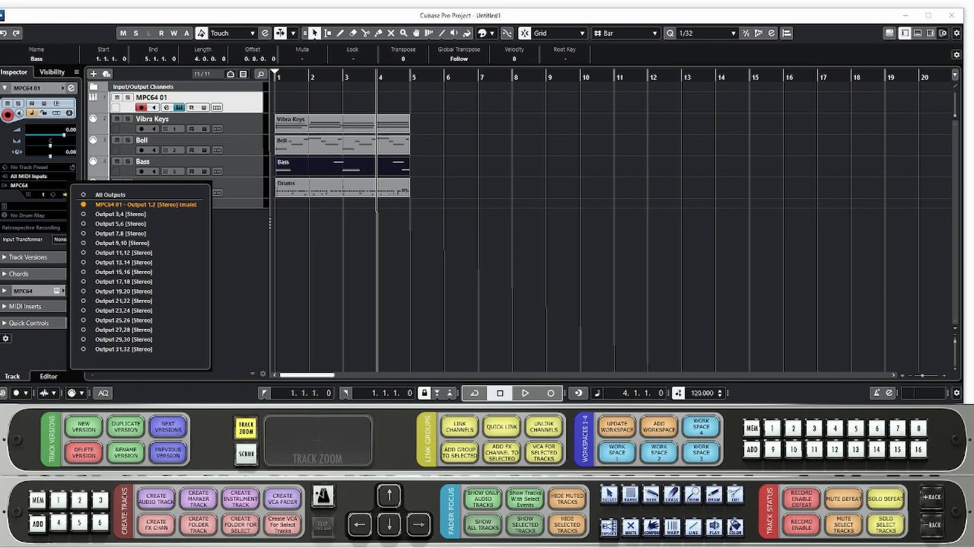
{"action": "left_click", "coordinate": [121, 214]}
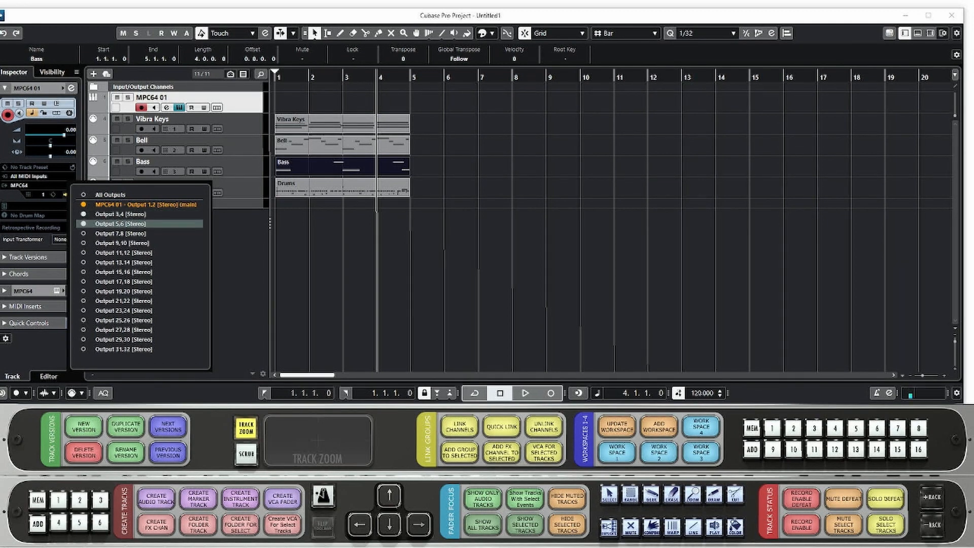
{"action": "left_click", "coordinate": [122, 224]}
{"action": "key", "text": "Escape"}
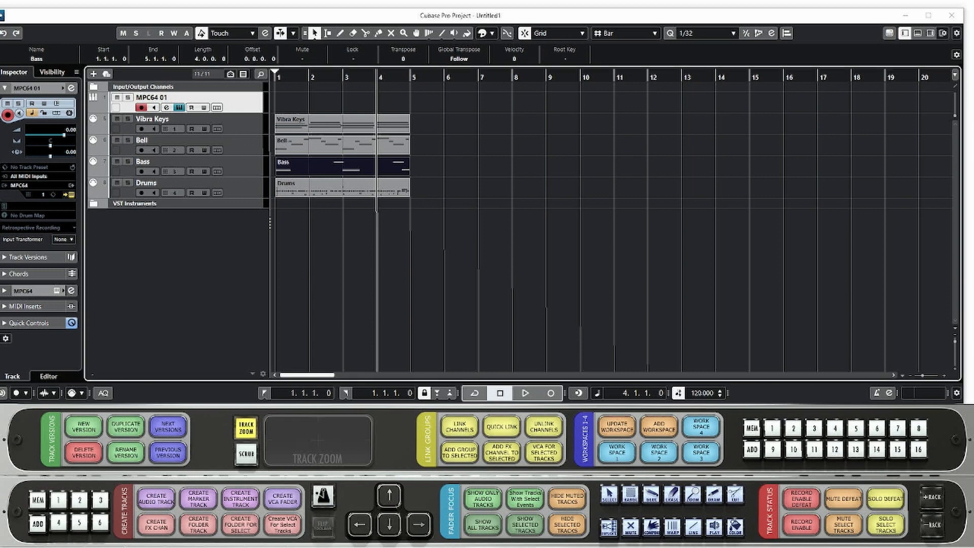
Select the Vibra Keys, Bell, Bass and Drums tracks one after another to audition each sound through MPC64
{"action": "left_click", "coordinate": [203, 120]}
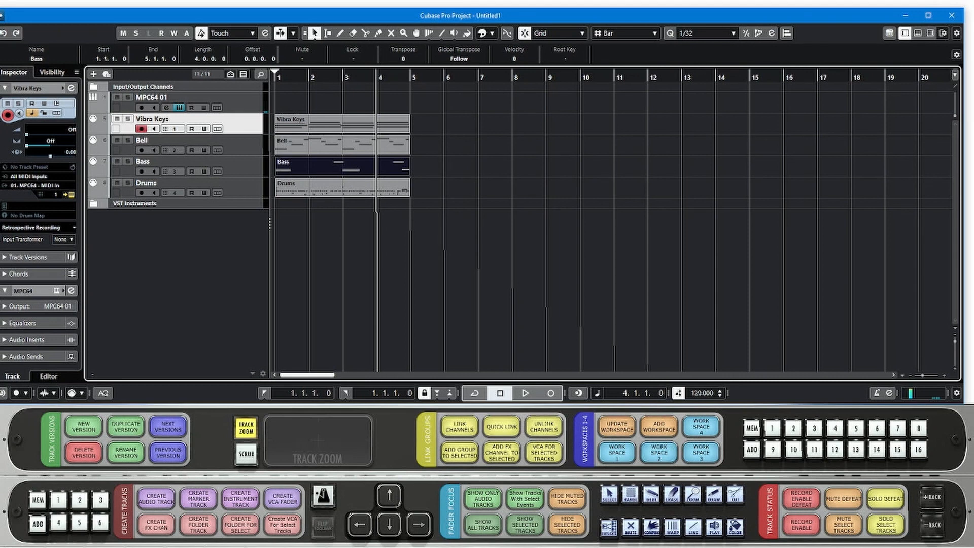
{"action": "left_click", "coordinate": [203, 141]}
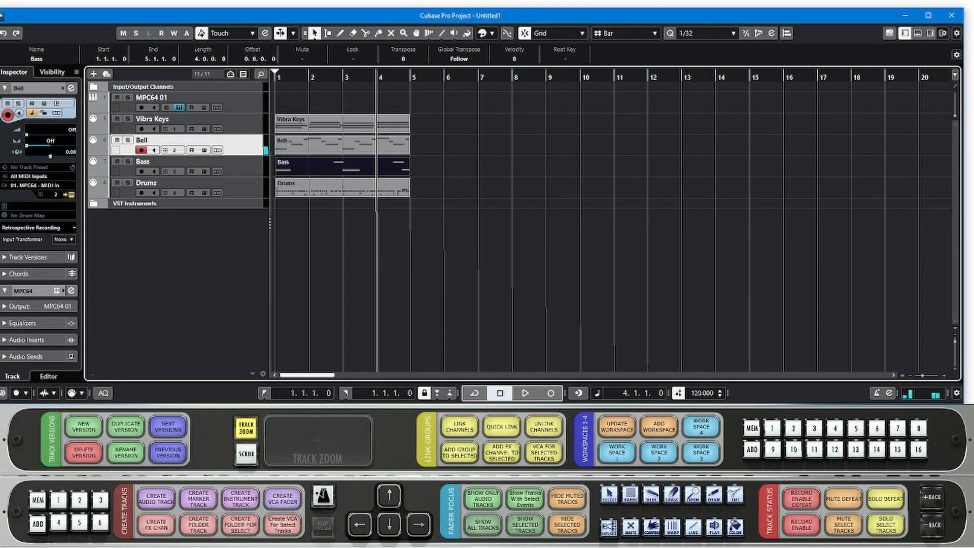
{"action": "key", "text": "Down"}
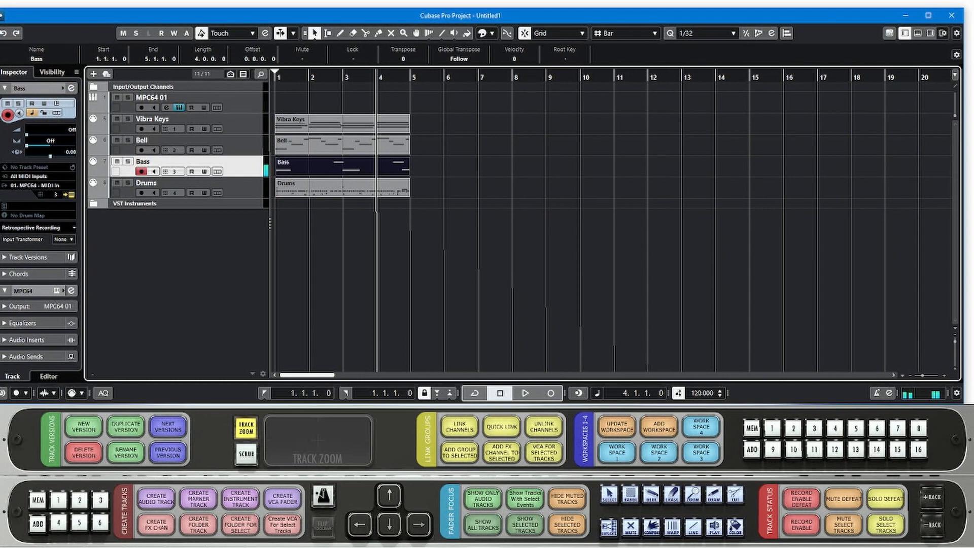
{"action": "key", "text": "Down"}
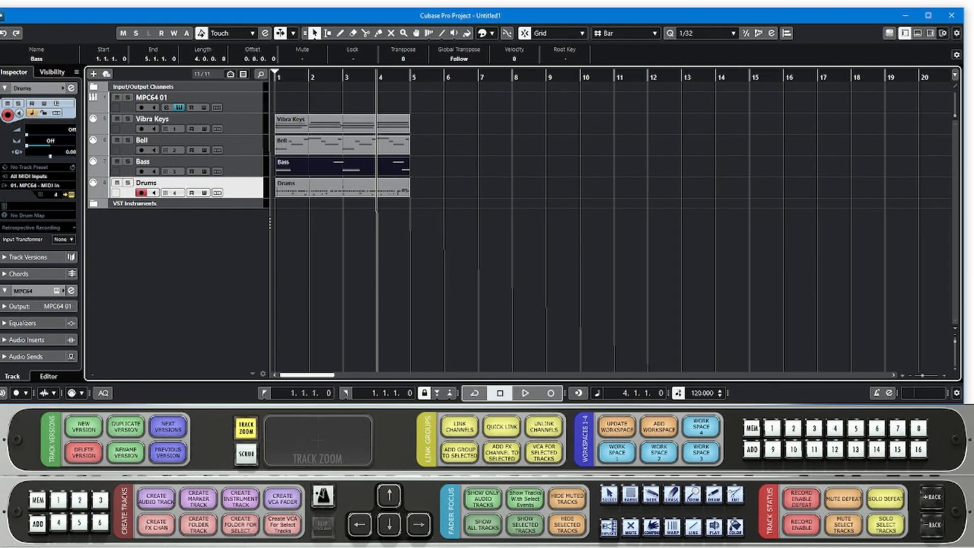
Set the cycle range from bar 1 to bar 5, activate cycle playback and return to the project start
{"action": "left_click_drag", "start_coordinate": [277, 72], "coordinate": [410, 72]}
{"action": "key", "text": "KP_Divide"}
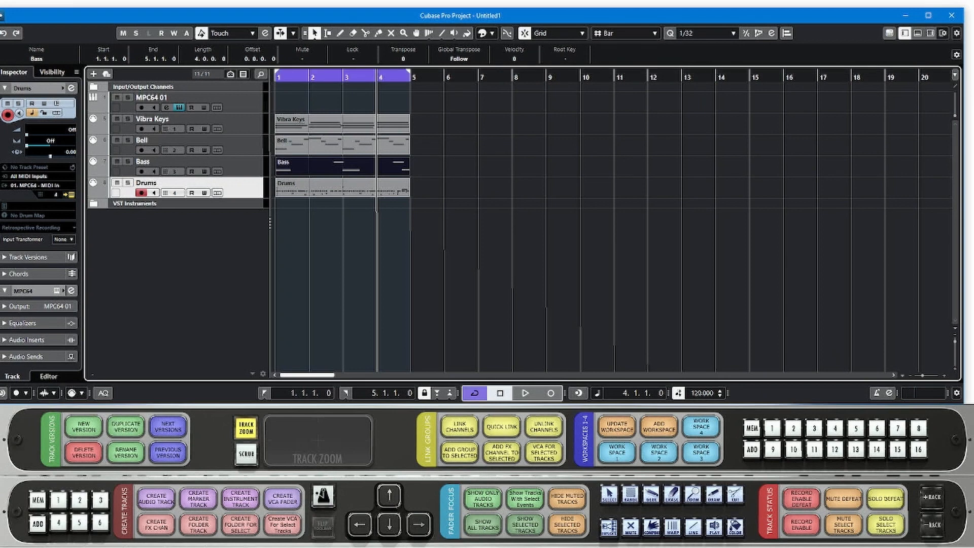
{"action": "key", "text": "KP_Decimal"}
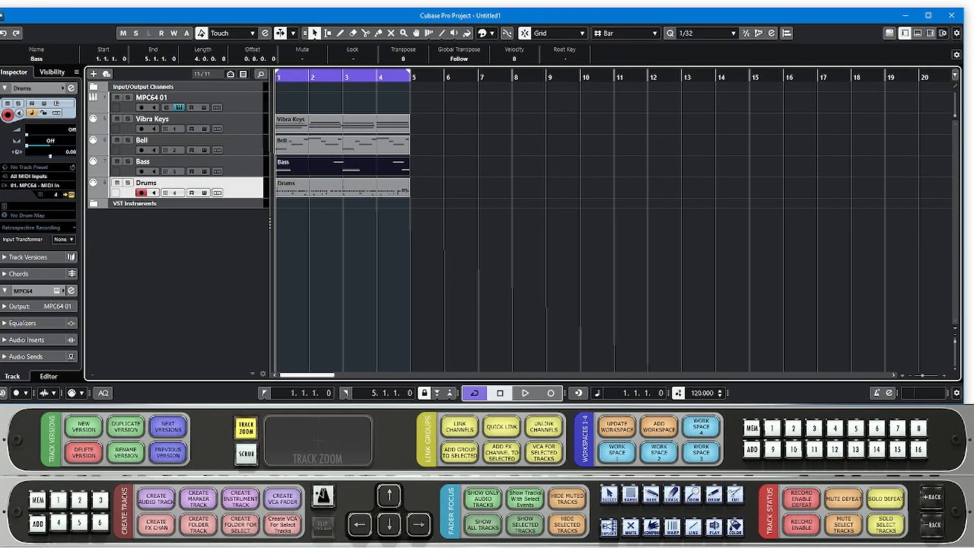
Set the project tempo to 132 BPM and play back the looped four-bar section
{"action": "left_click", "coordinate": [703, 393]}
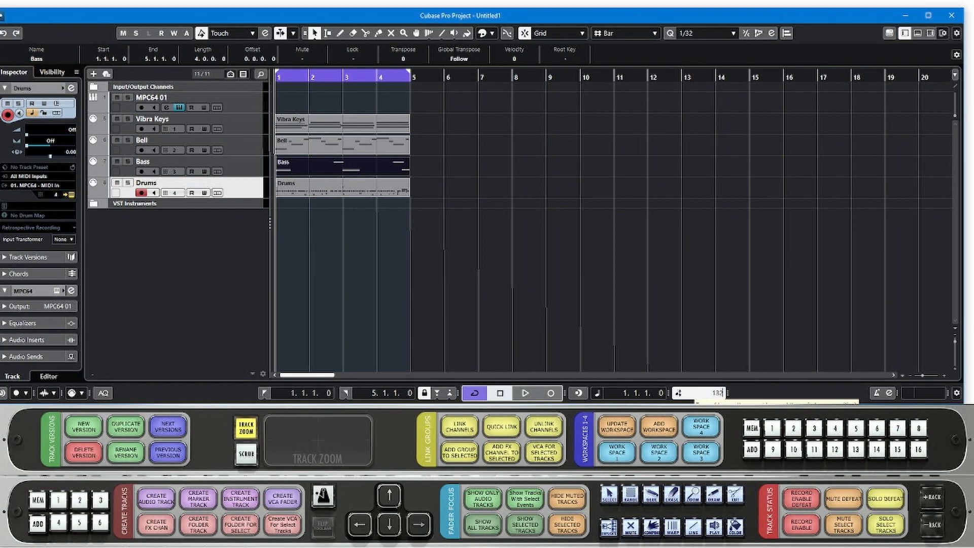
{"action": "key", "text": "Return"}
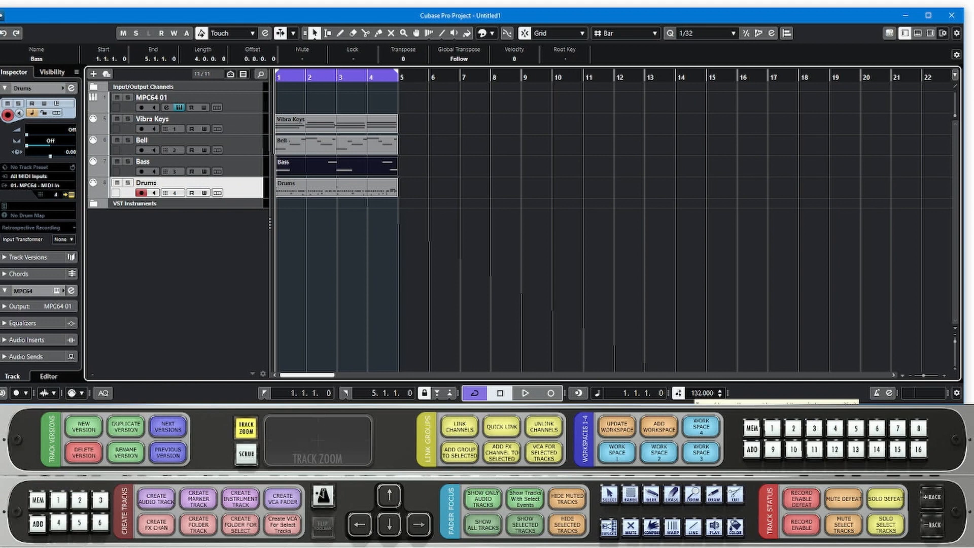
{"action": "key", "text": "space"}
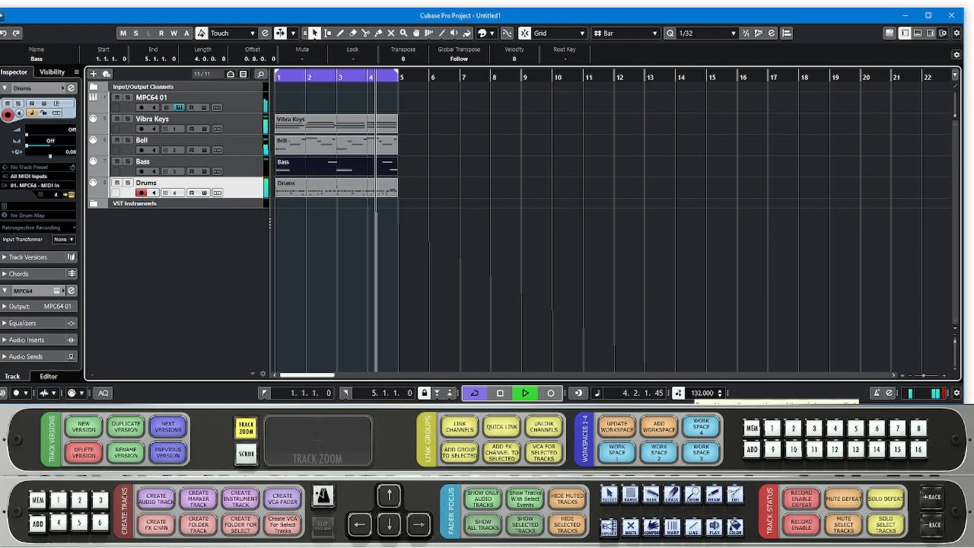
{"action": "key", "text": "space"}
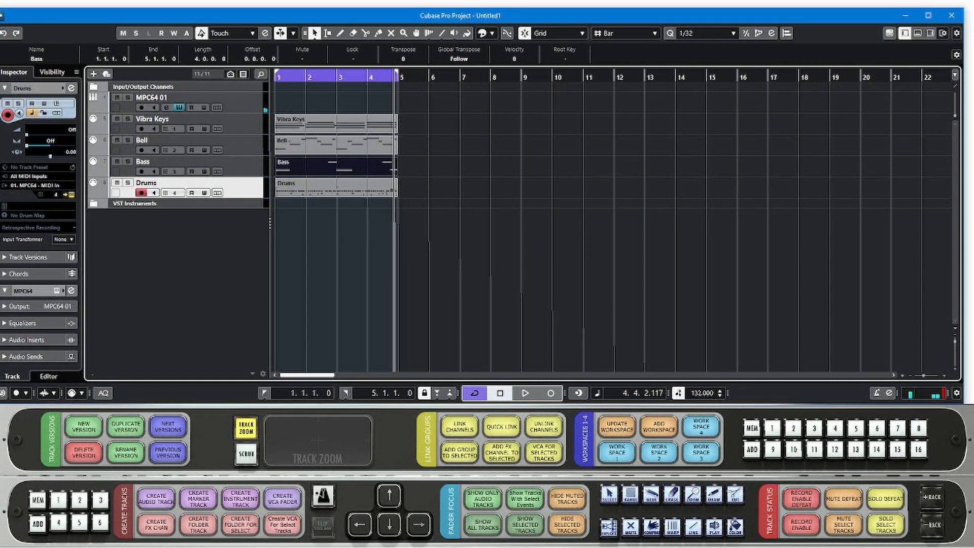
Mute the Vibra Keys and Drums parts and briefly play the loop from the start
{"action": "left_click", "coordinate": [193, 141]}
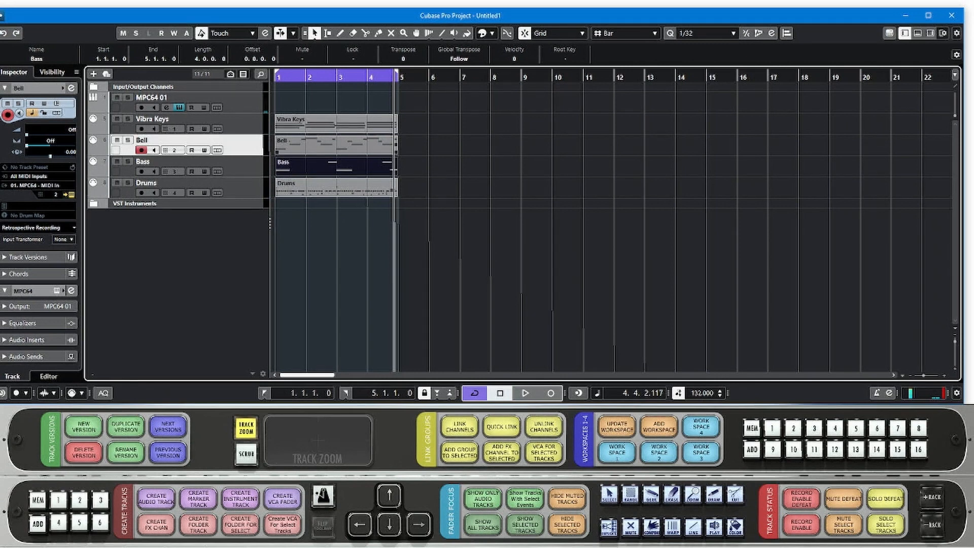
{"action": "left_click", "coordinate": [301, 128]}
{"action": "right_click", "coordinate": [300, 128]}
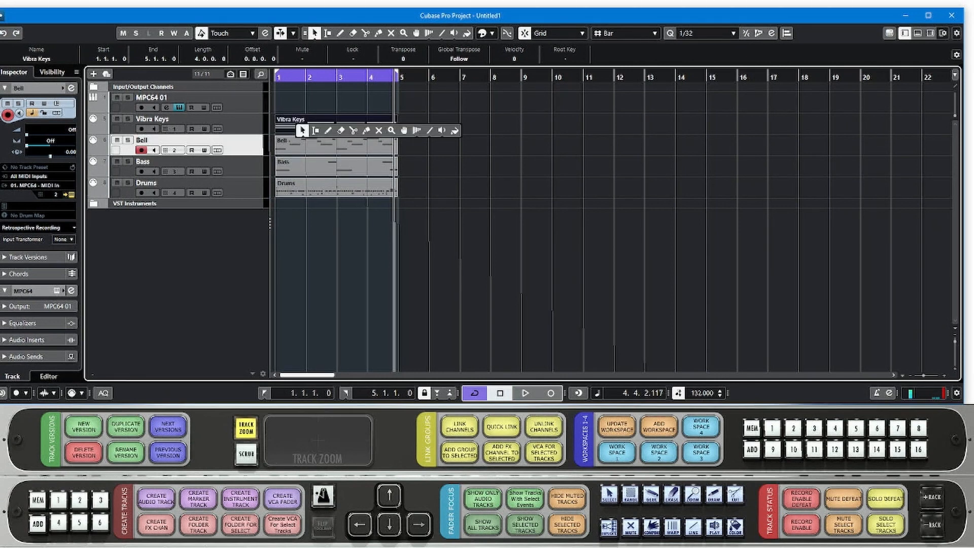
{"action": "left_click", "coordinate": [378, 130]}
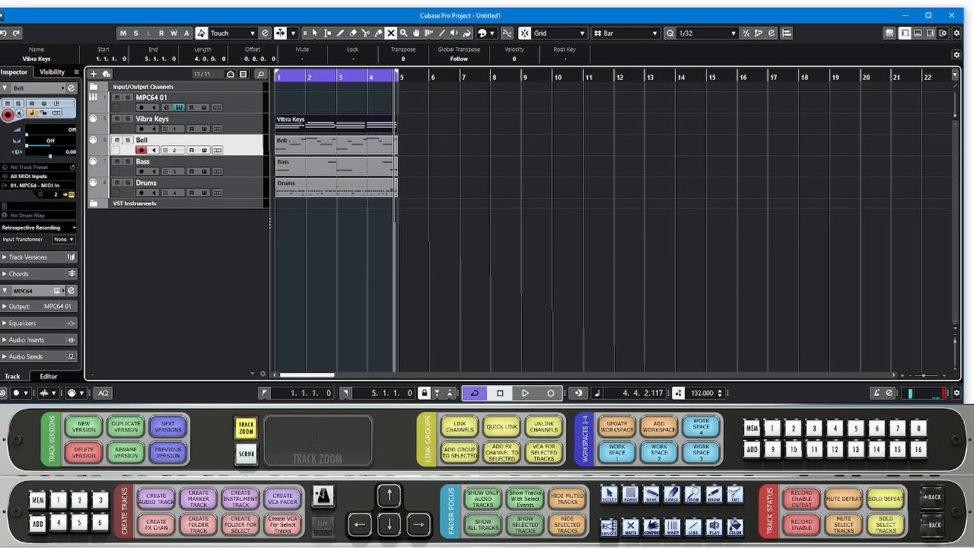
{"action": "left_click", "coordinate": [378, 130]}
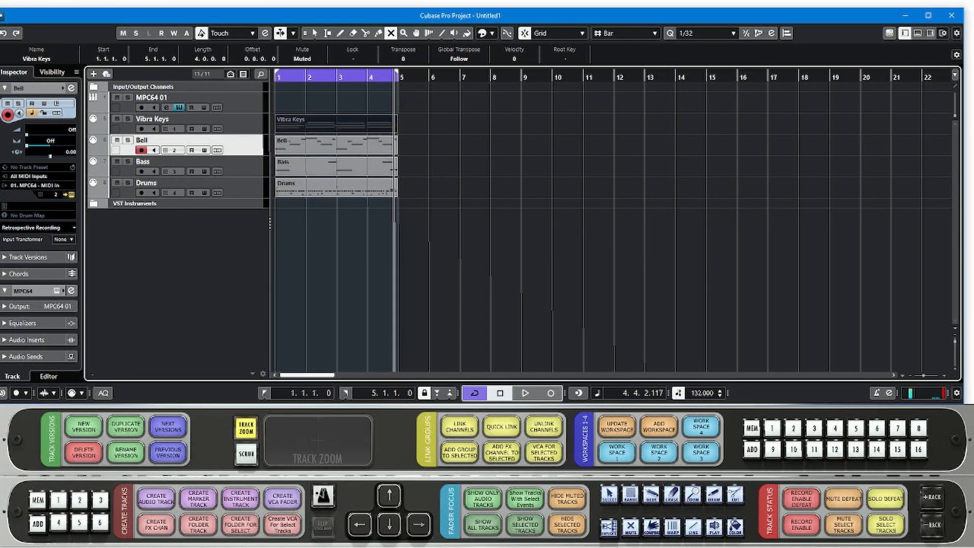
{"action": "left_click", "coordinate": [321, 187]}
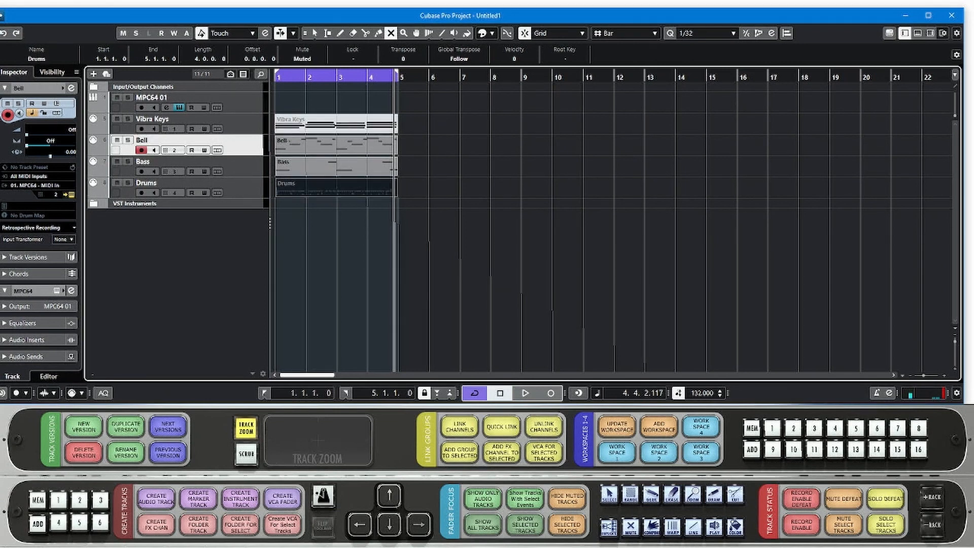
{"action": "key", "text": "KP_Decimal"}
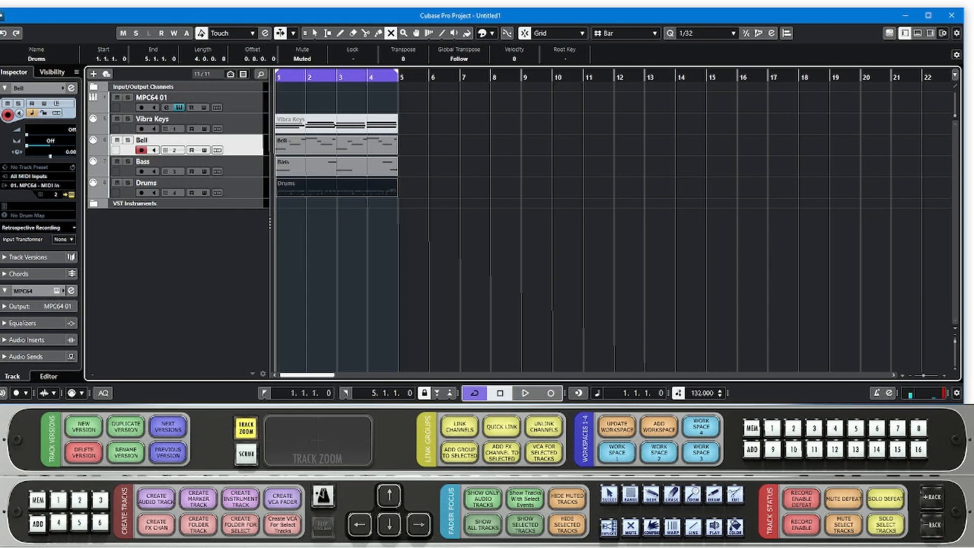
{"action": "key", "text": "space"}
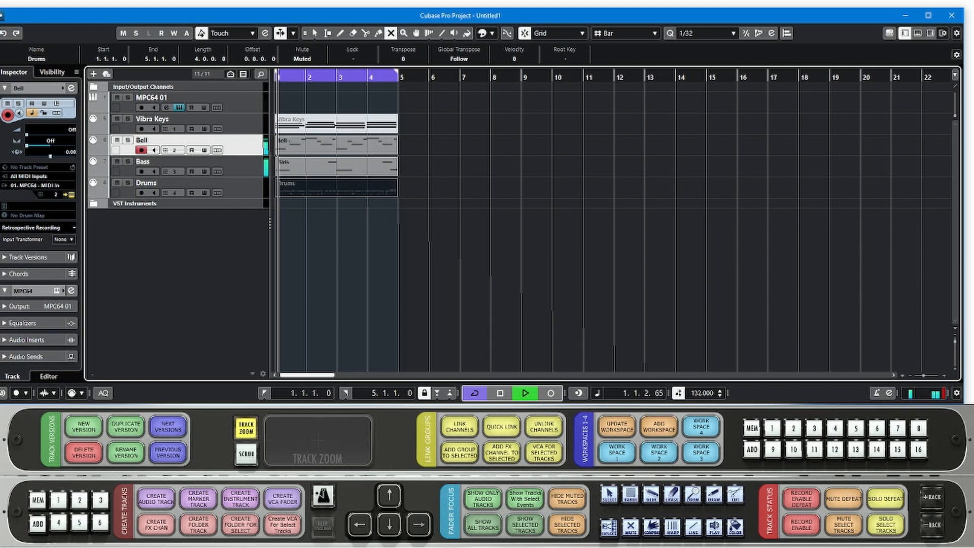
{"action": "key", "text": "space"}
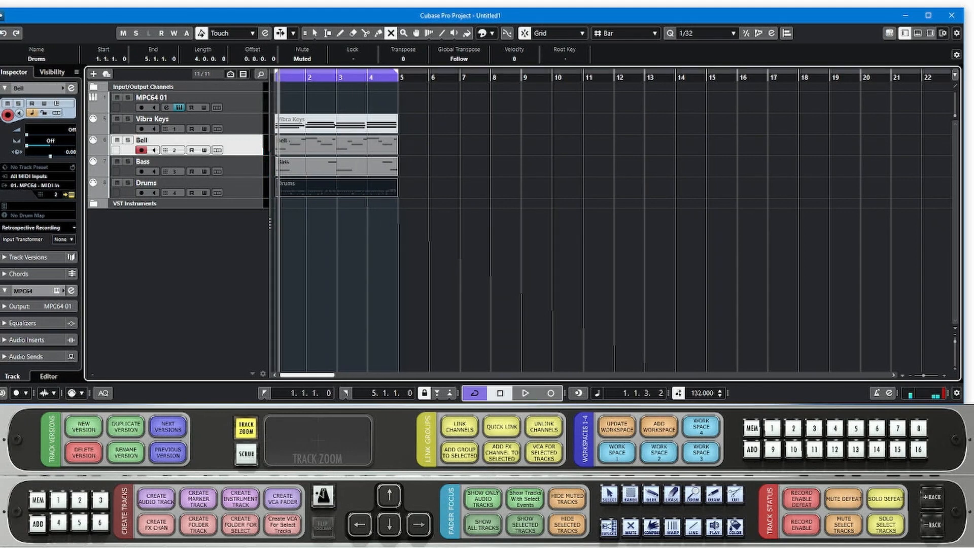
Extend the cycle range to bar 9 and duplicate the four MIDI parts into bars 5 to 8
{"action": "left_click_drag", "start_coordinate": [397, 72], "coordinate": [552, 72]}
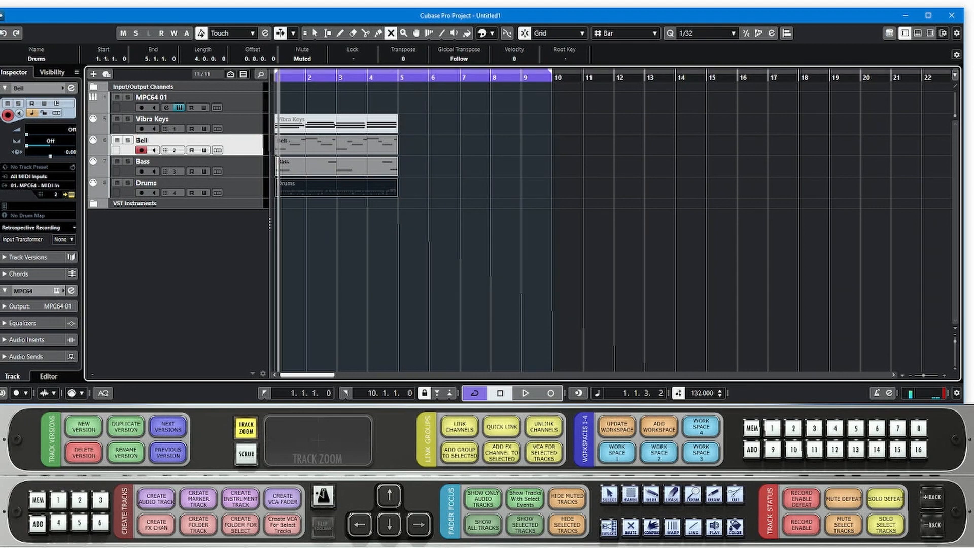
{"action": "left_click_drag", "start_coordinate": [551, 72], "coordinate": [521, 72]}
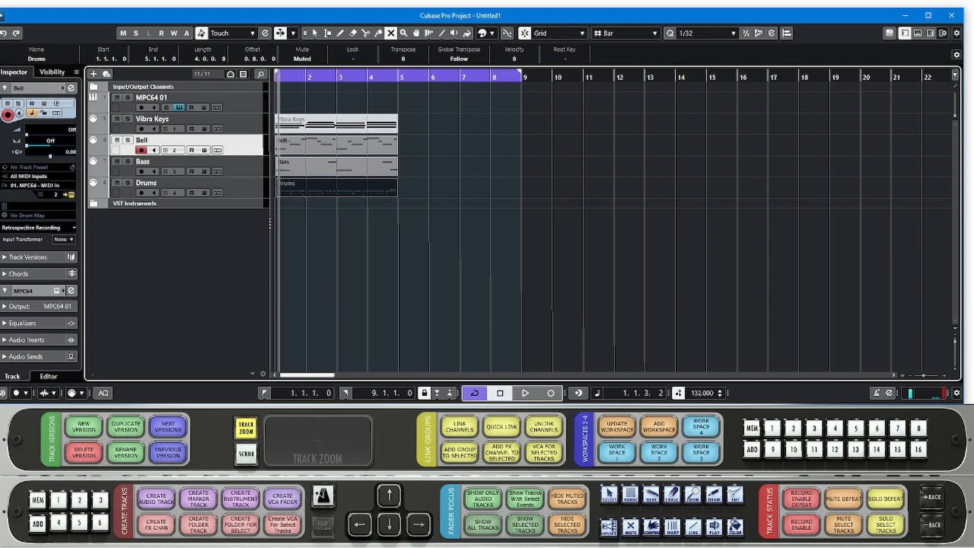
{"action": "key", "text": "1"}
{"action": "mouse_move", "coordinate": [425, 117]}
{"action": "left_mouse_down"}
{"action": "mouse_move", "coordinate": [393, 199]}
{"action": "mouse_move", "coordinate": [371, 201]}
{"action": "mouse_move", "coordinate": [500, 174]}
{"action": "left_mouse_up"}
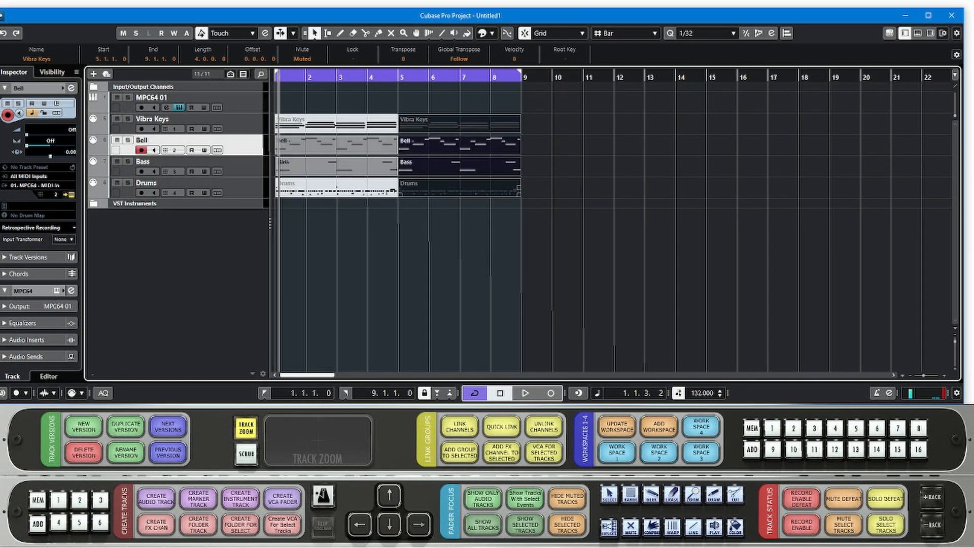
Unmute the duplicated Vibra Keys and Drums parts at bar 5 and play the eight-bar arrangement from the start
{"action": "right_click", "coordinate": [444, 130]}
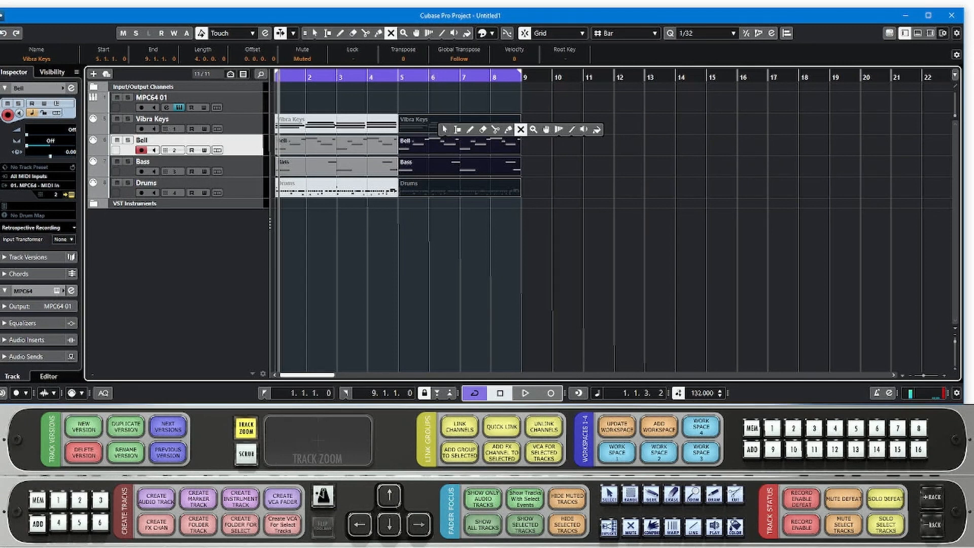
{"action": "left_click", "coordinate": [520, 130]}
{"action": "left_click", "coordinate": [477, 125]}
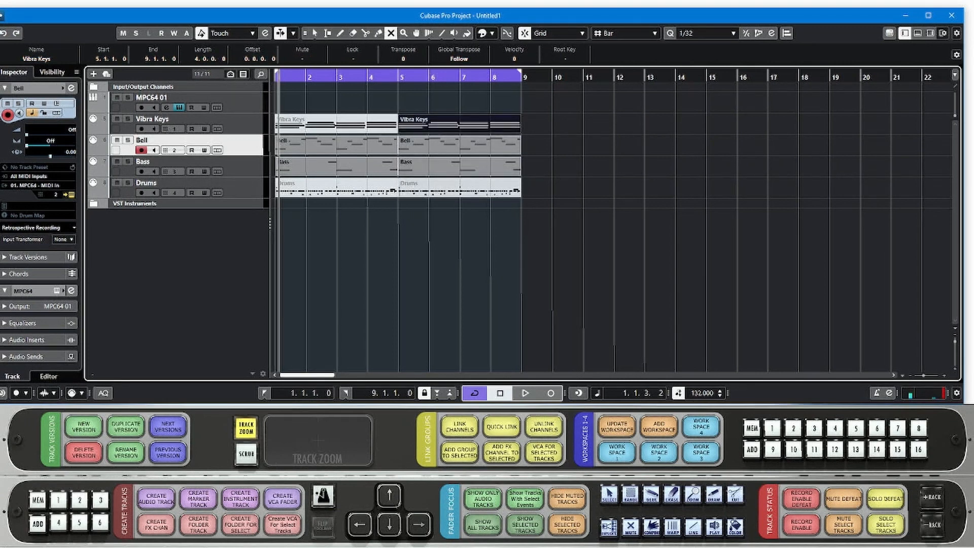
{"action": "left_click", "coordinate": [477, 188]}
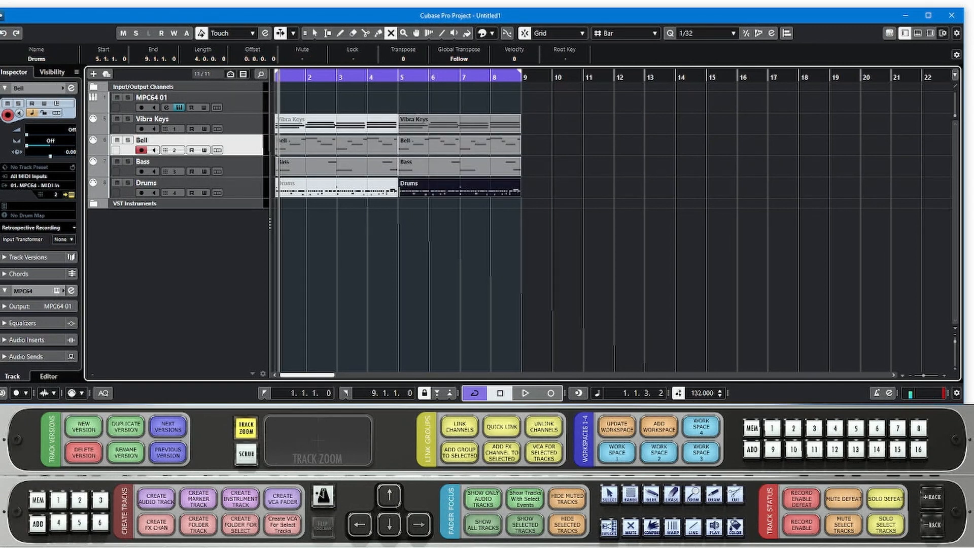
{"action": "key", "text": "KP_Decimal"}
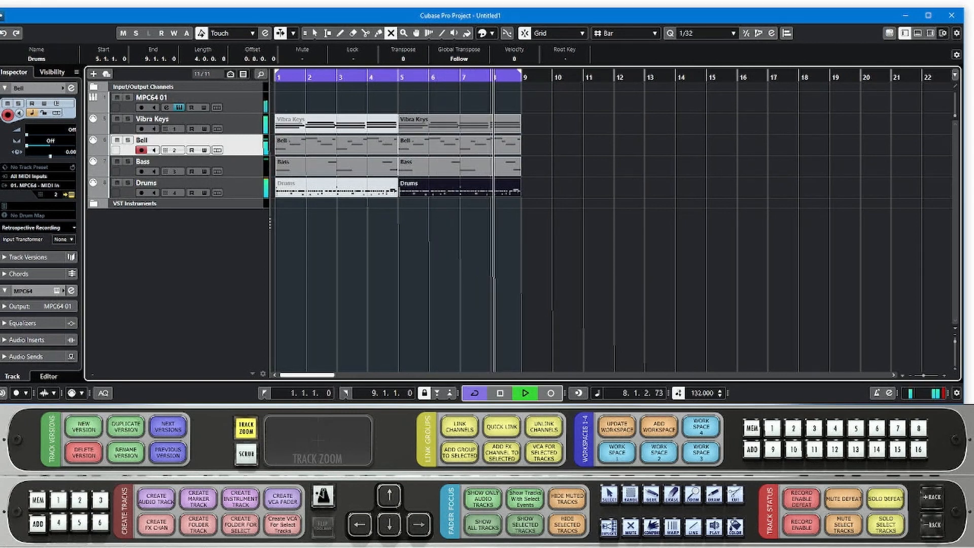
{"action": "key", "text": "space"}
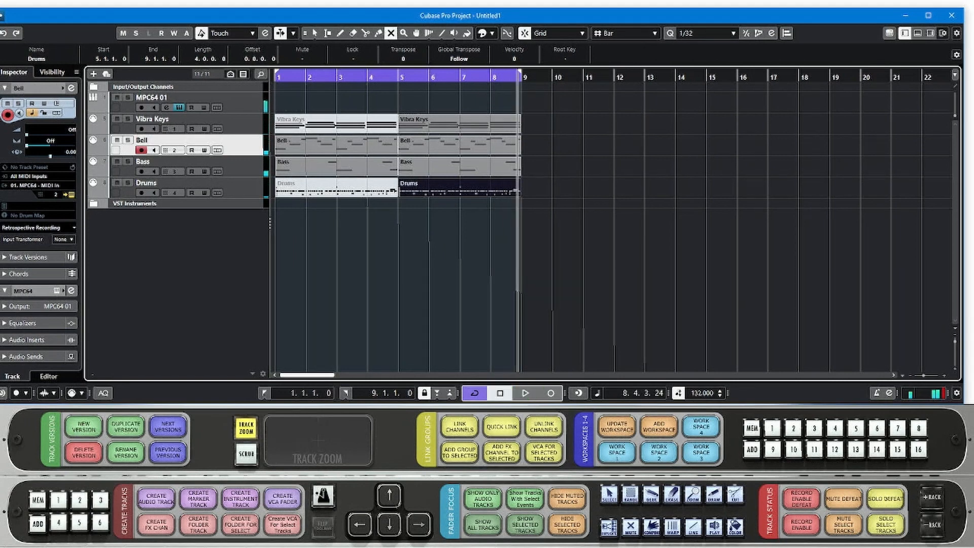